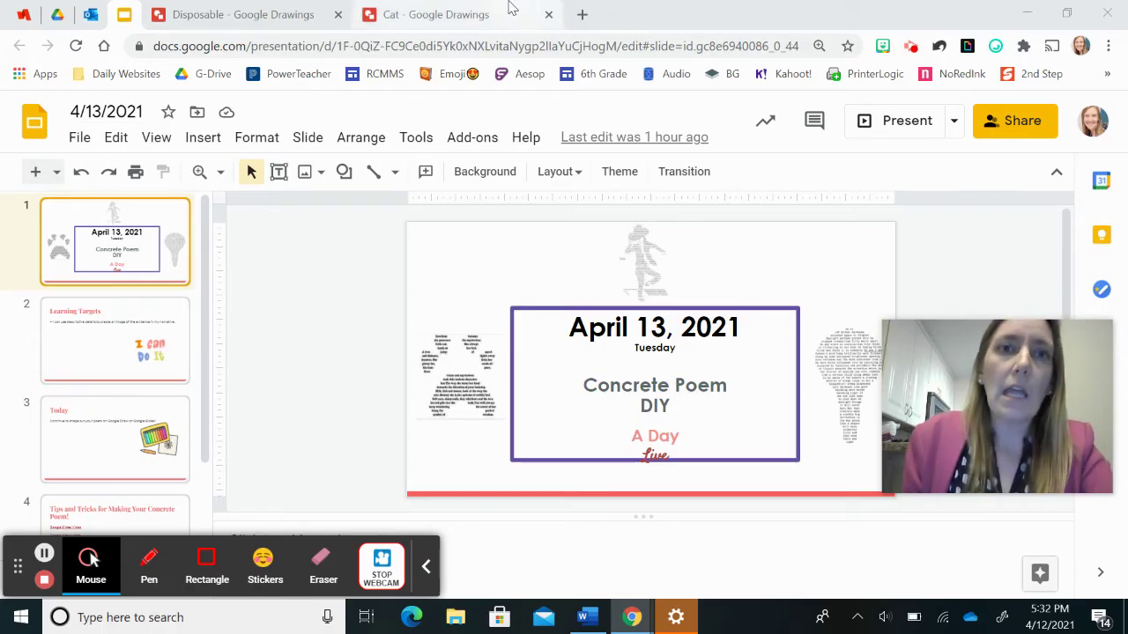
Step: Look over the two example concrete poem drawings, Cat and Disposable
click(429, 13)
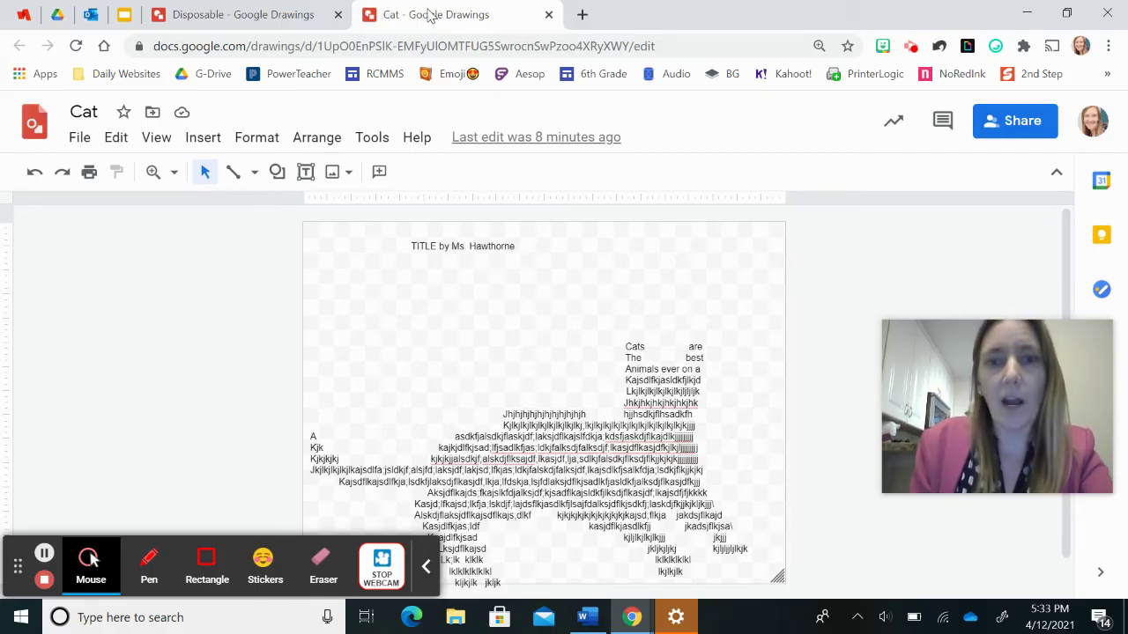
click(317, 18)
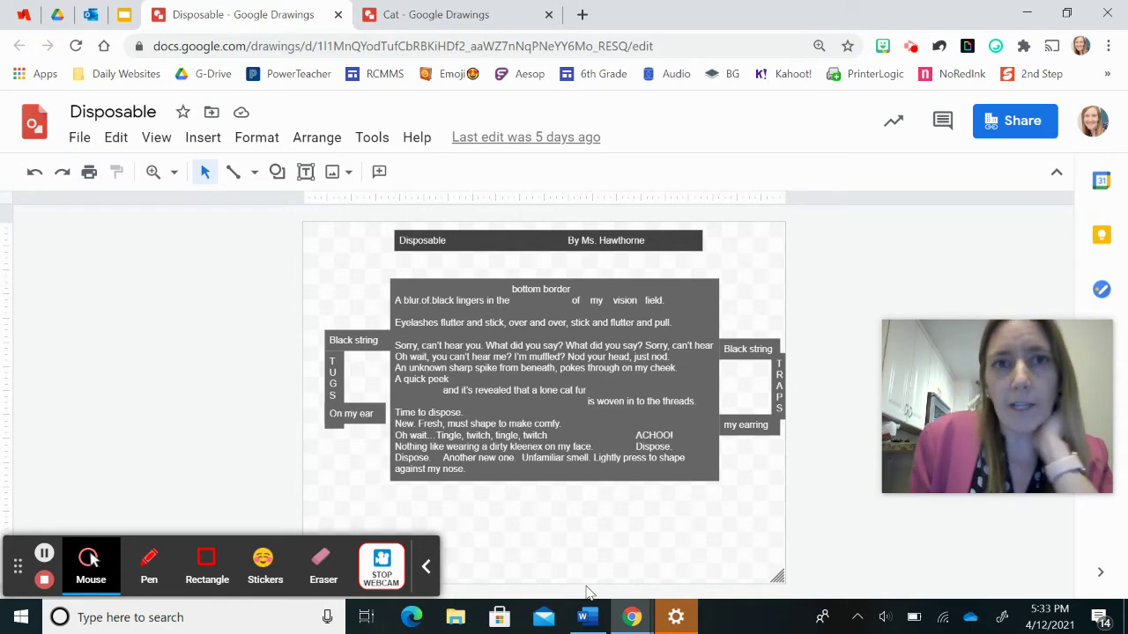
click(481, 9)
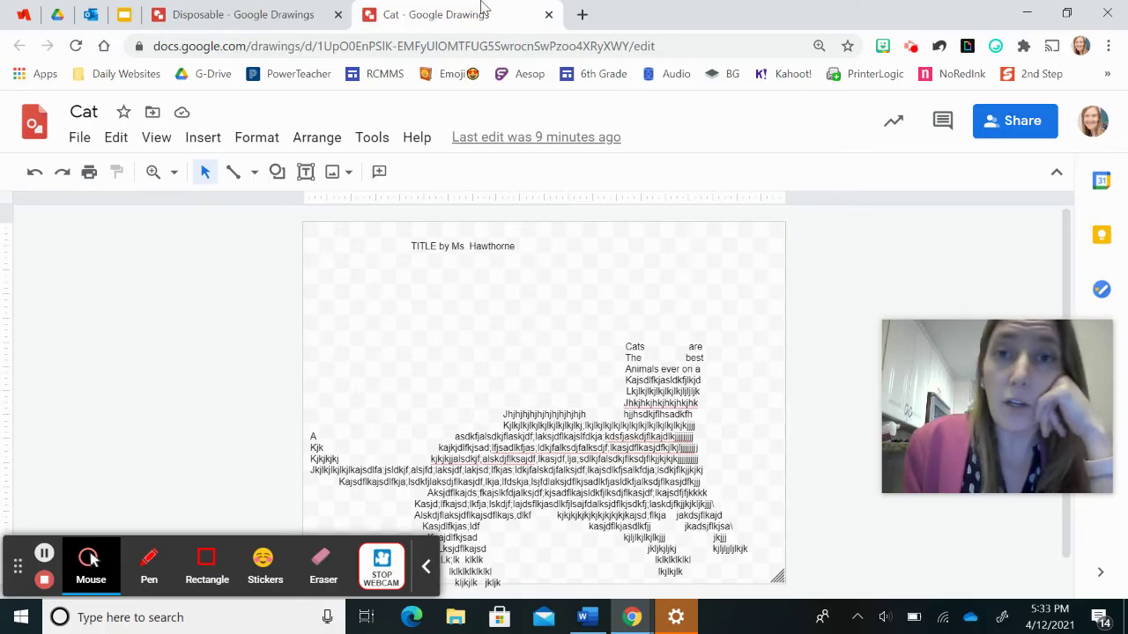
Step: Create a new Google Drawings file in the Lessons 4/8 - 4/9 folder in Google Drive
click(57, 15)
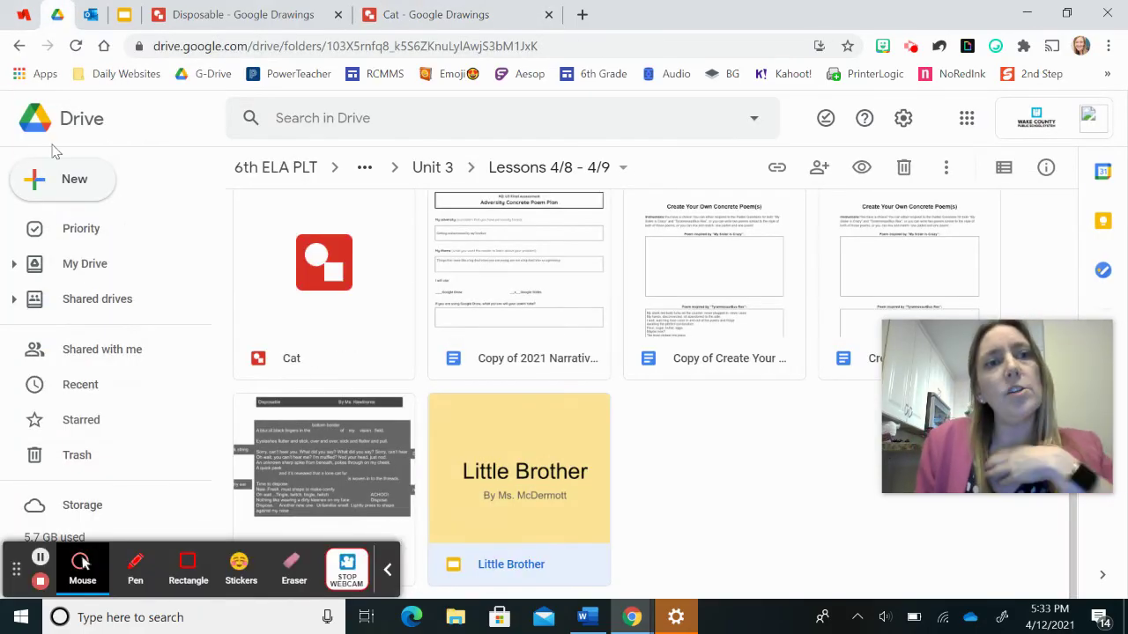
click(64, 185)
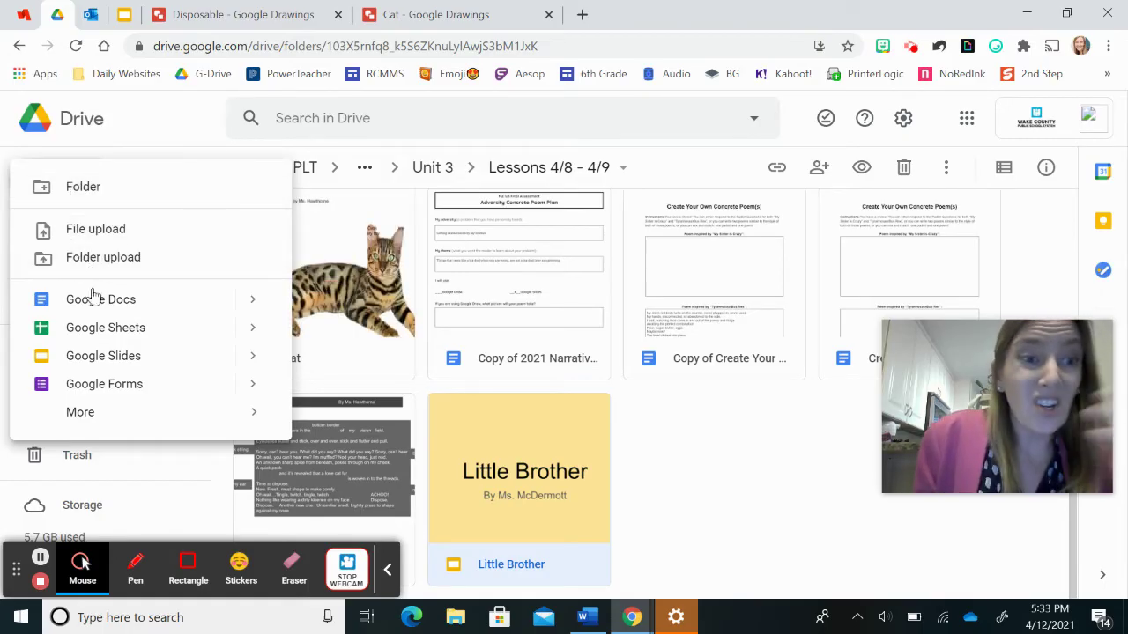
mouse_move(97, 414)
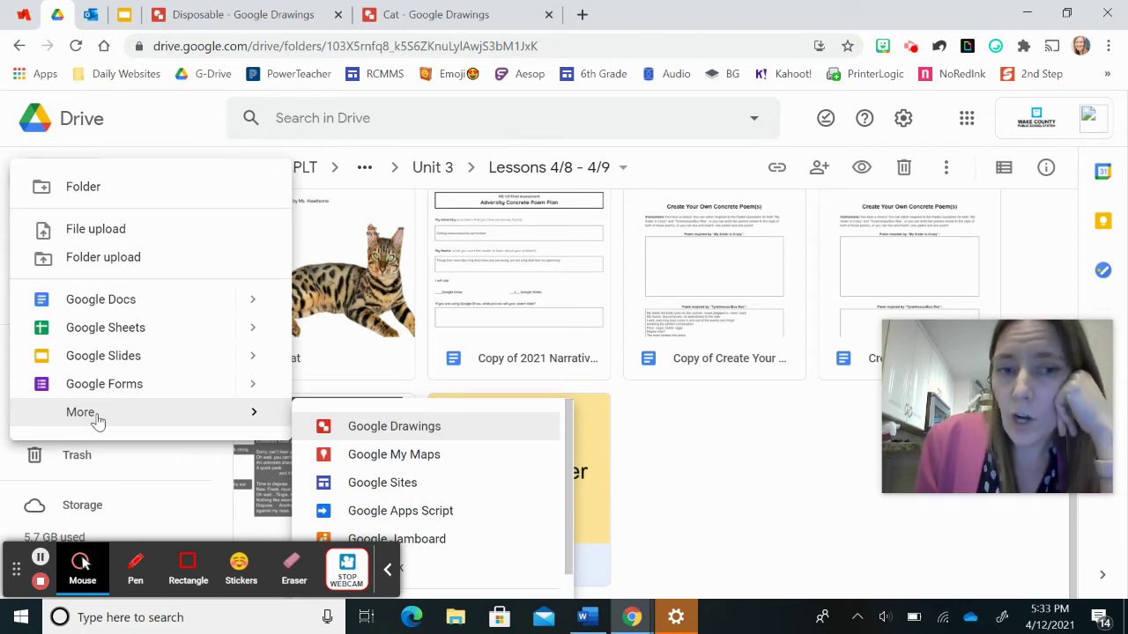
click(394, 430)
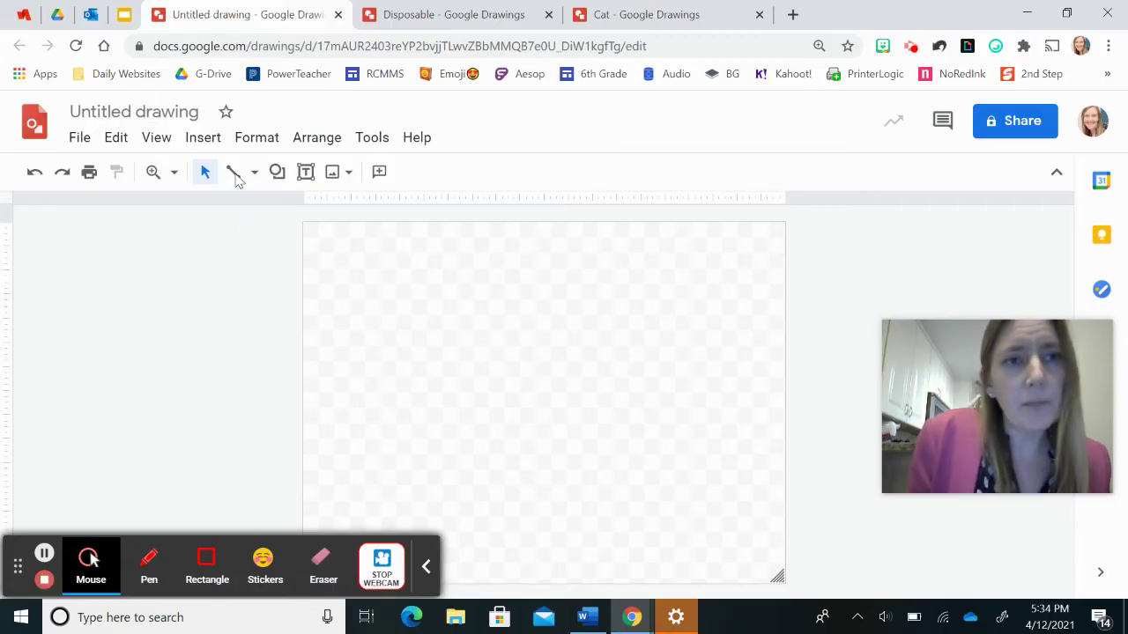
Step: Rename the untitled drawing as Cat
click(183, 112)
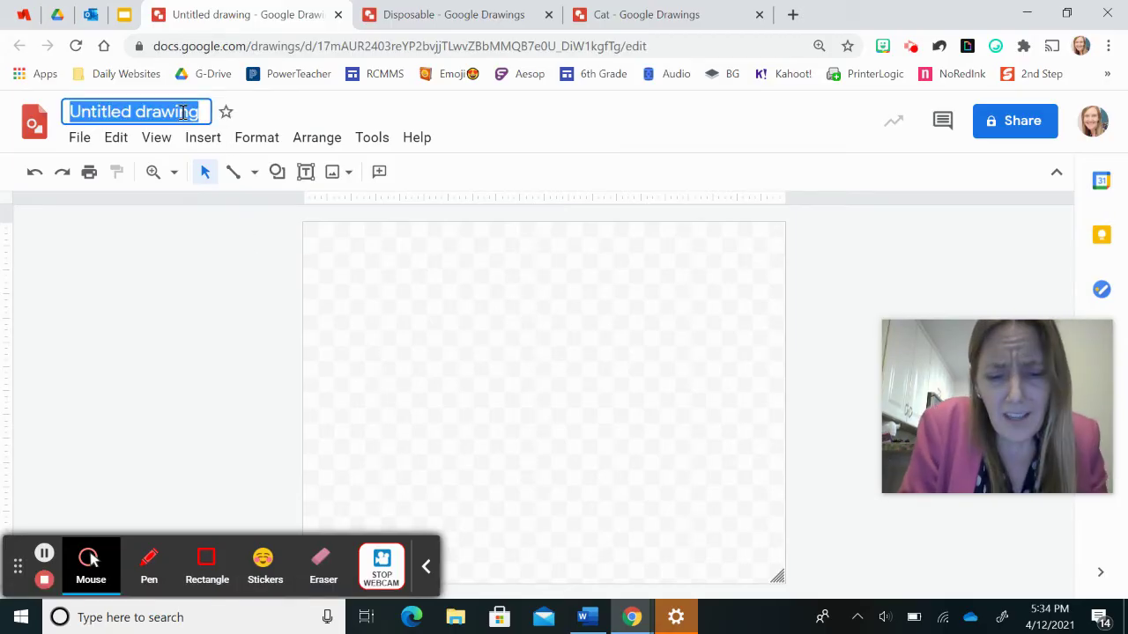
text(Cat)
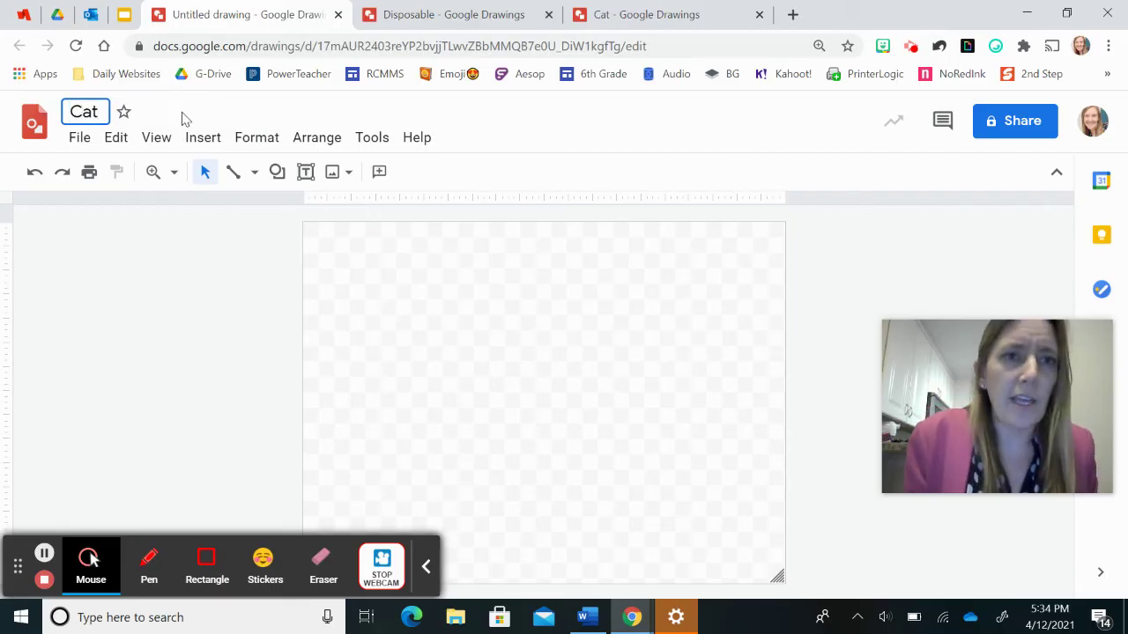
click(522, 289)
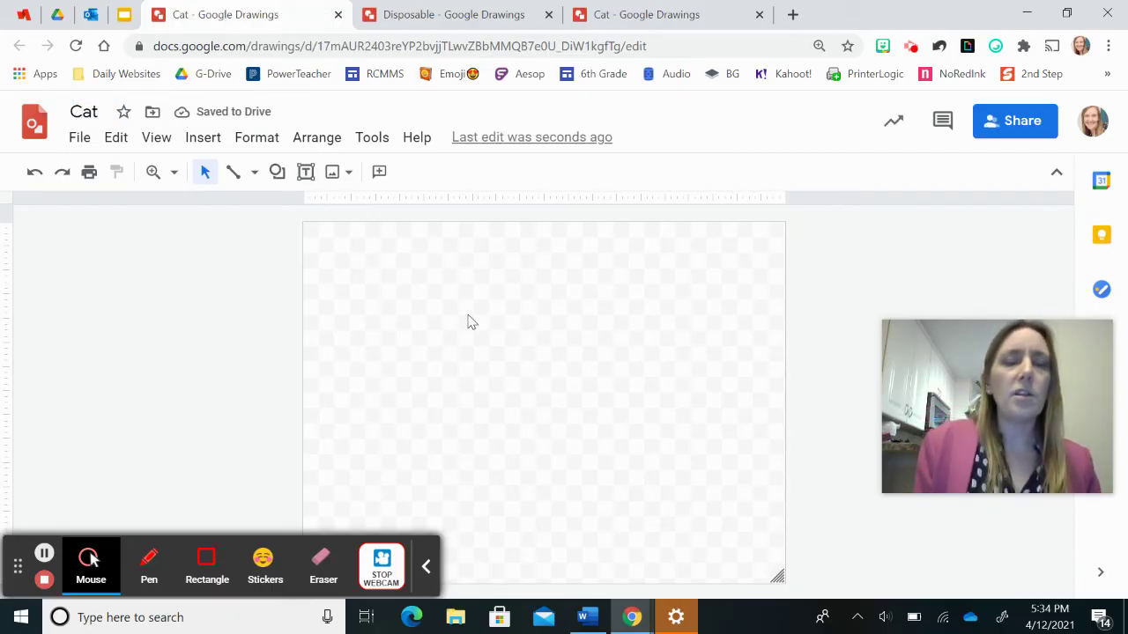
Step: Add a wide text box along the canvas's upper edge reading "Title", some spaces, and "by" with the author's name
click(305, 175)
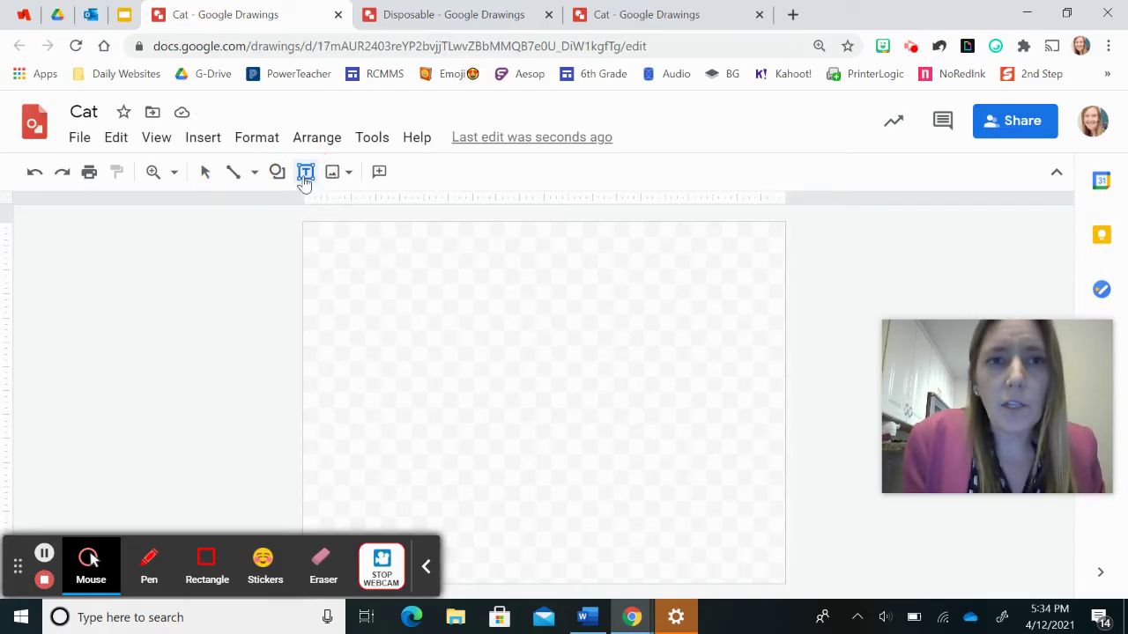
drag(385, 240, 715, 280)
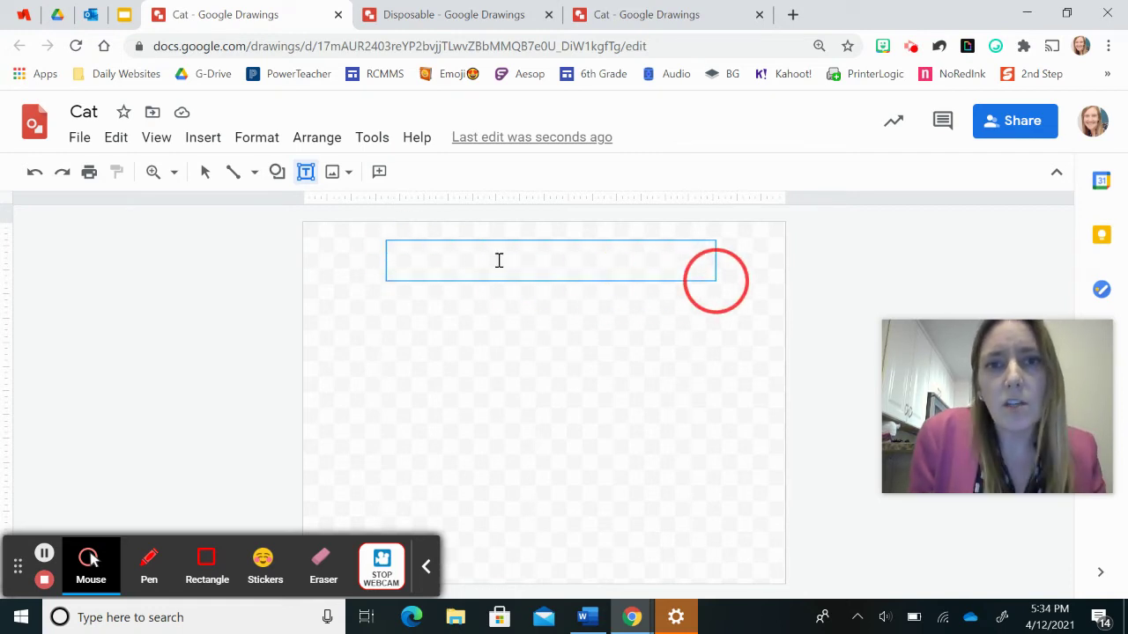
text(Title)
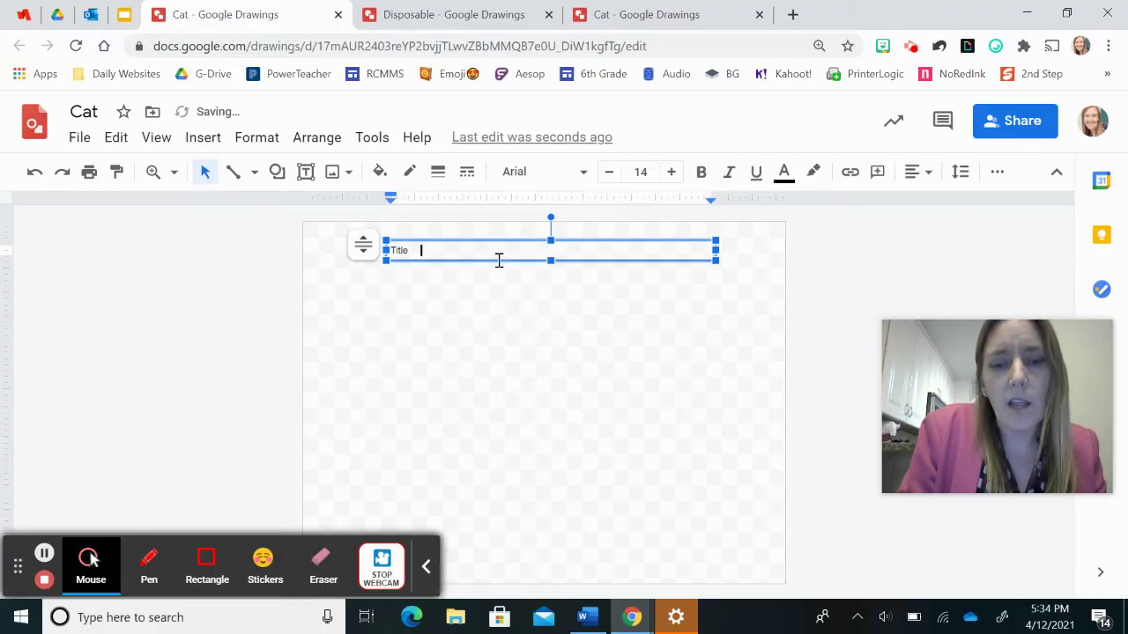
text(    by Ms. Hawthorne)
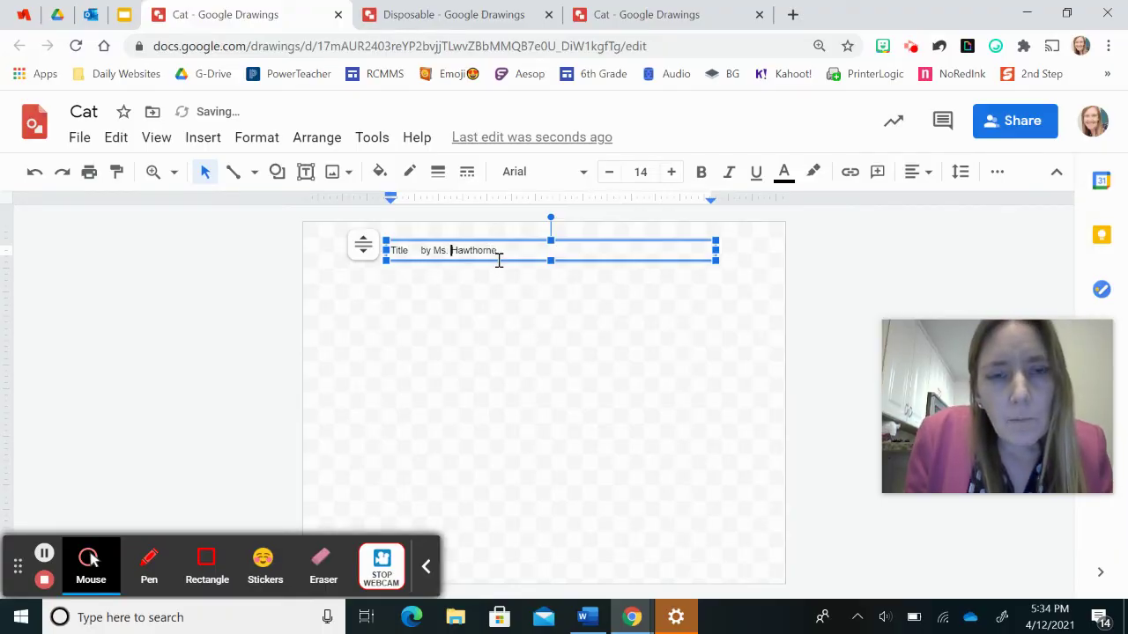
Step: Replace the placeholder word before the byline with the poem title "Cats are the Best"
key(BackSpace)
key(BackSpace)
key(BackSpace)
key(BackSpace)
key(BackSpace)
text(Cat)
text(s Art)
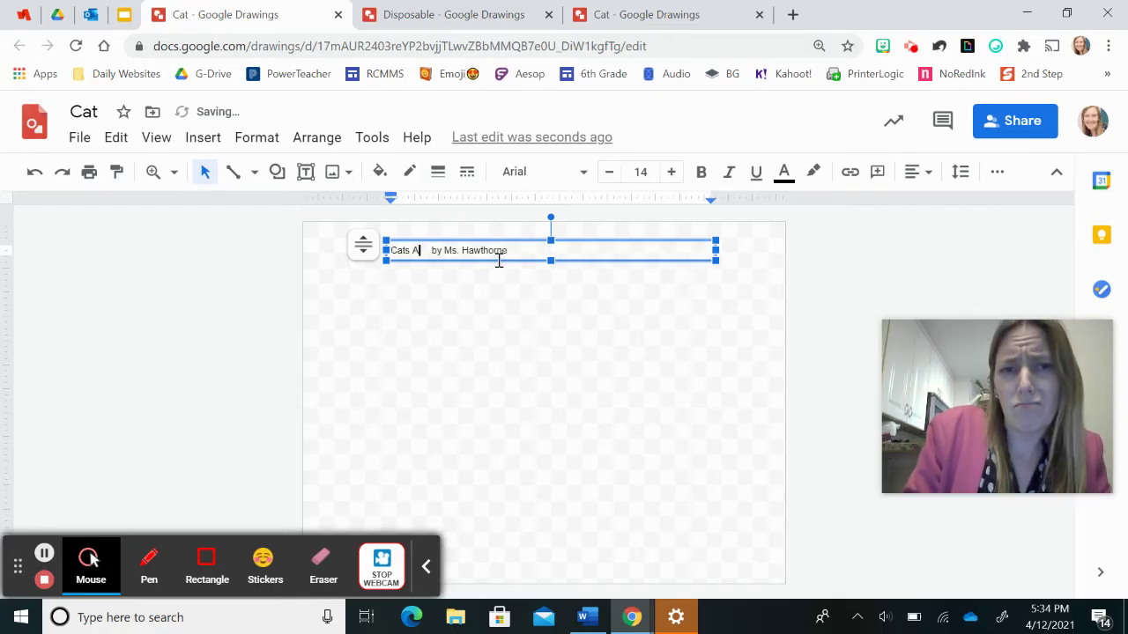
key(BackSpace)
key(BackSpace)
key(BackSpace)
key(BackSpace)
text(are the )
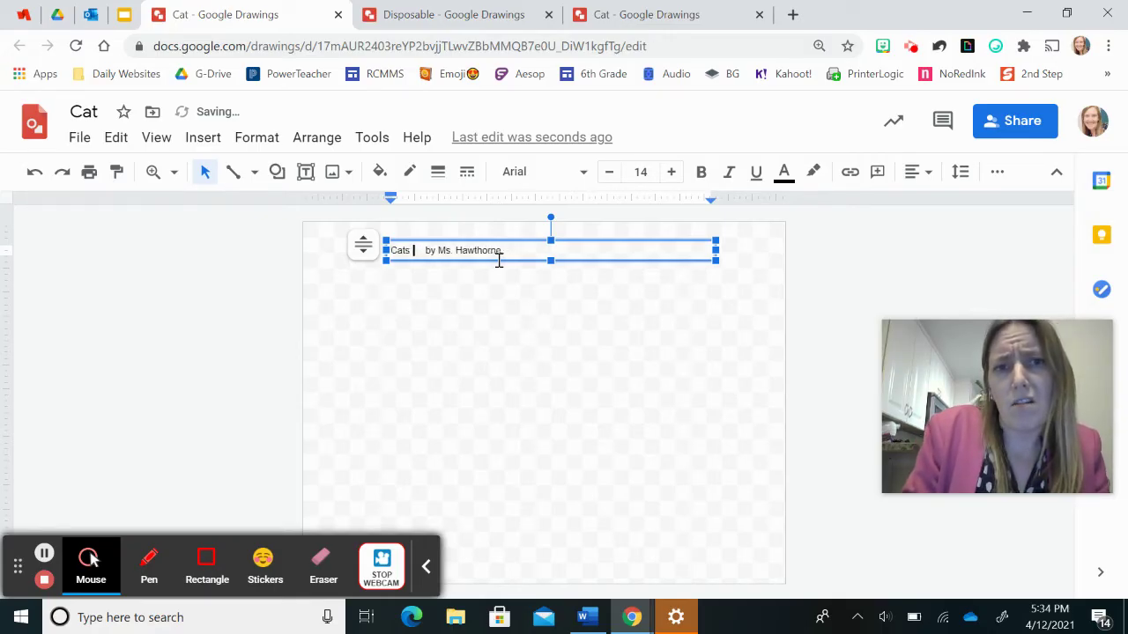
text(Best)
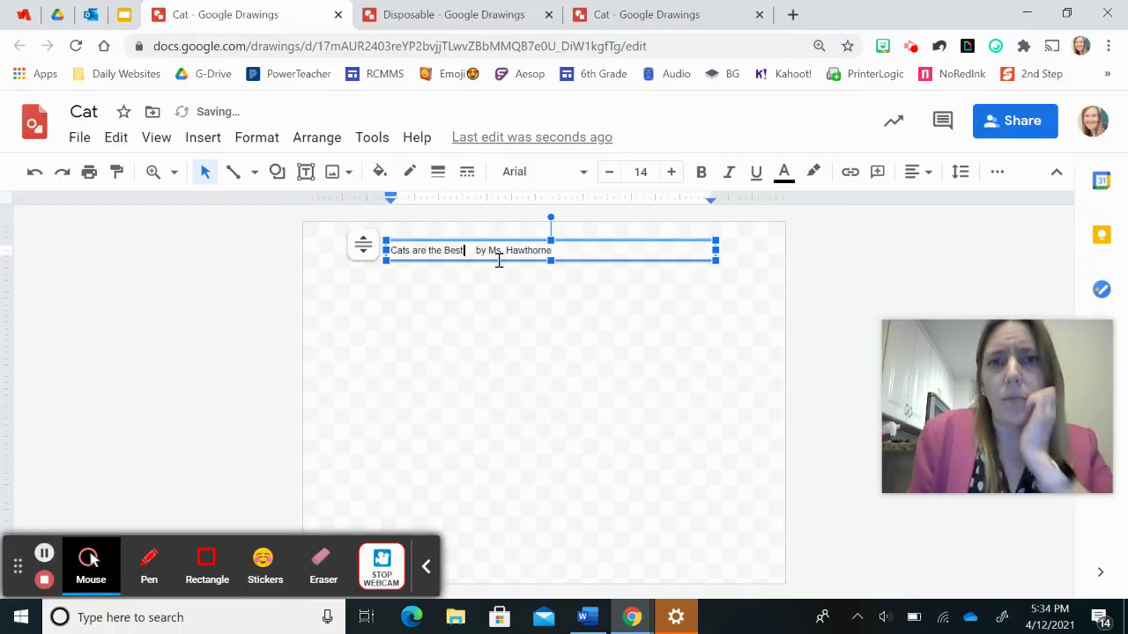
click(662, 312)
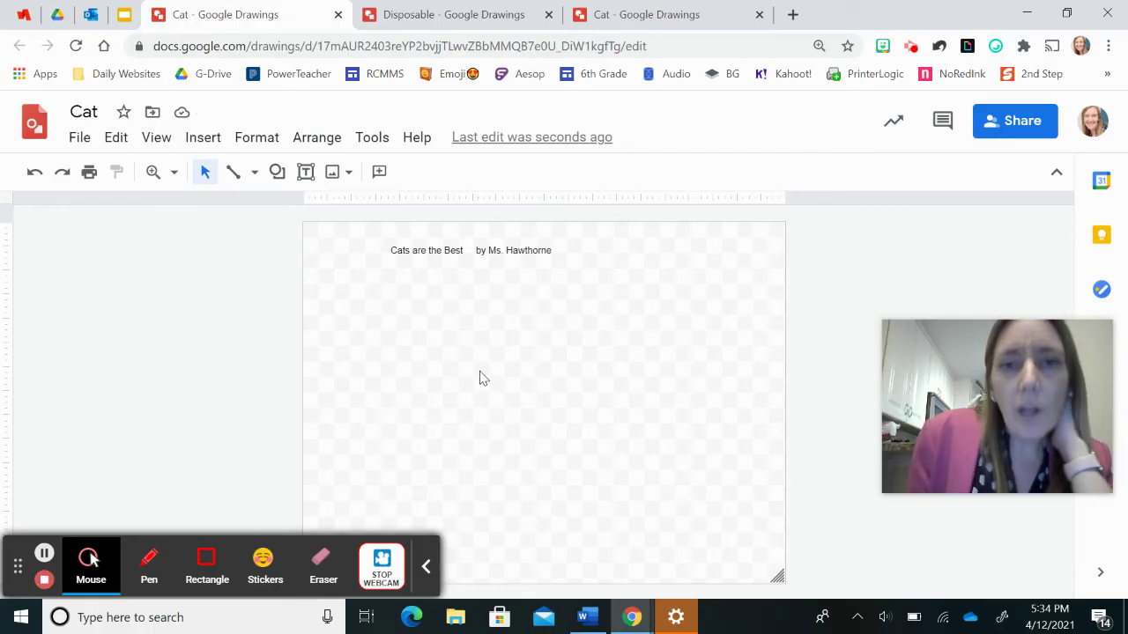
Step: Search the web for images of "cat template" to insert into the drawing
click(208, 140)
mouse_move(250, 174)
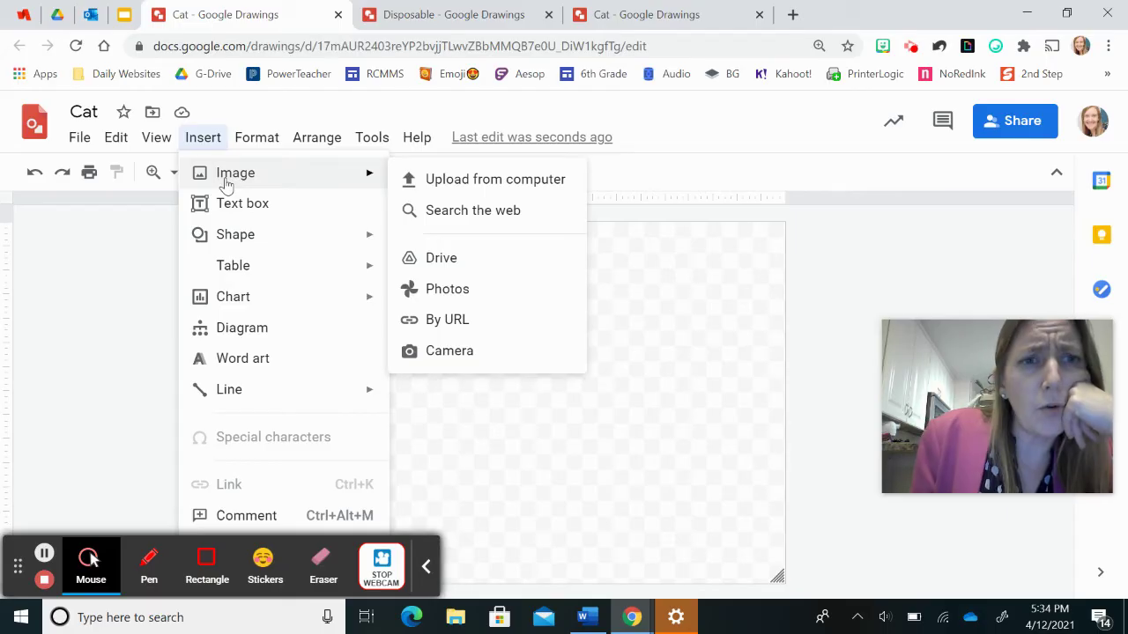
click(412, 211)
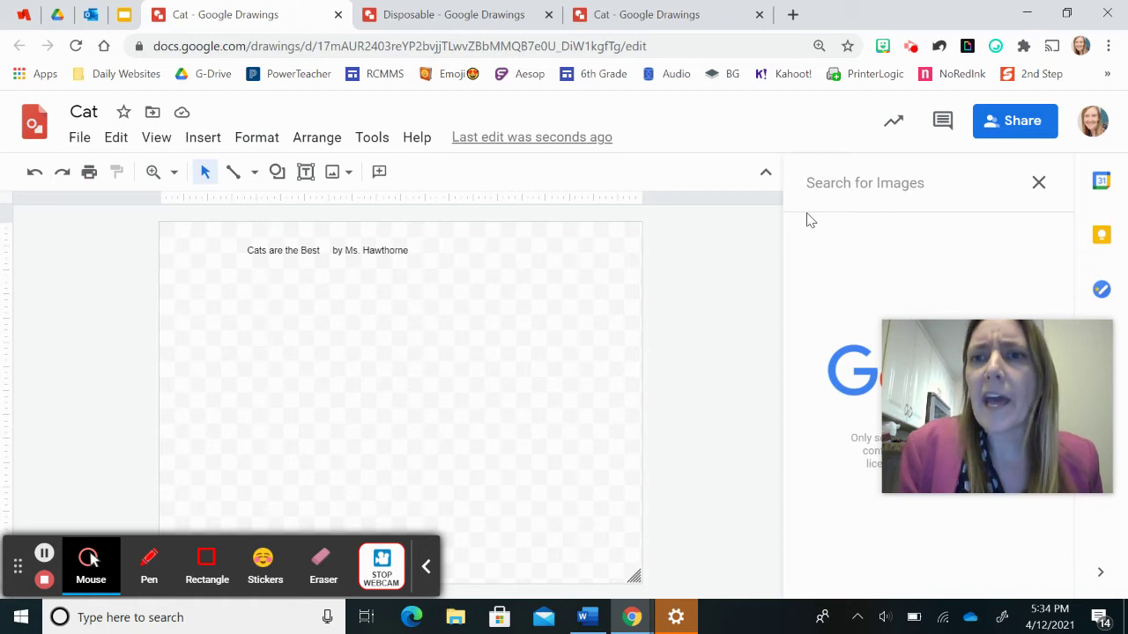
text(cat tem[p)
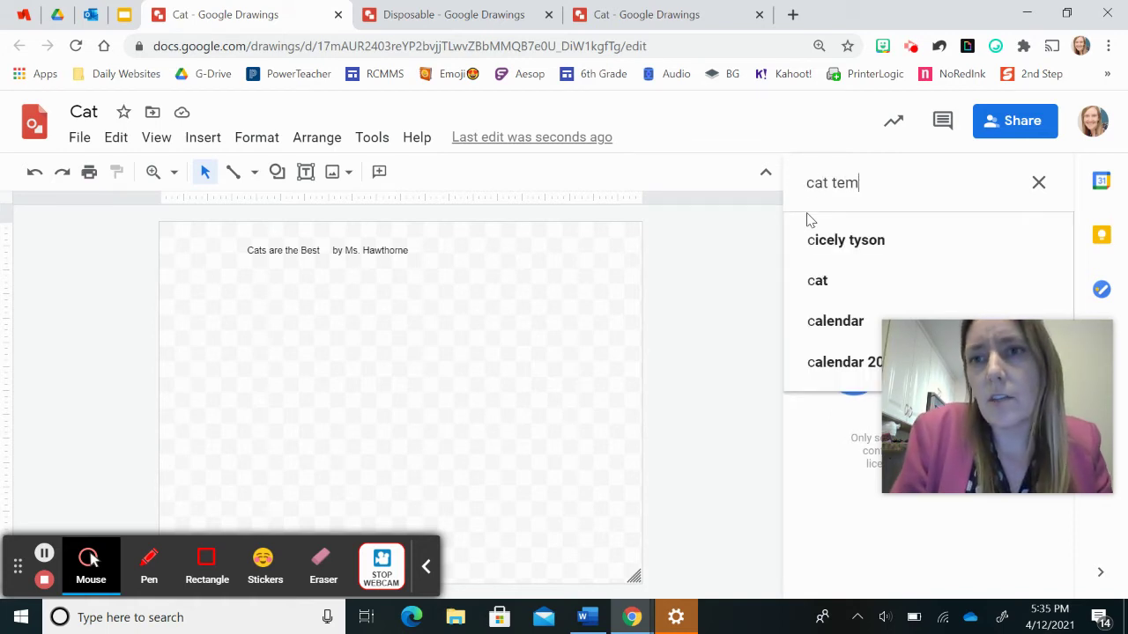
key(BackSpace)
key(BackSpace)
text(plate)
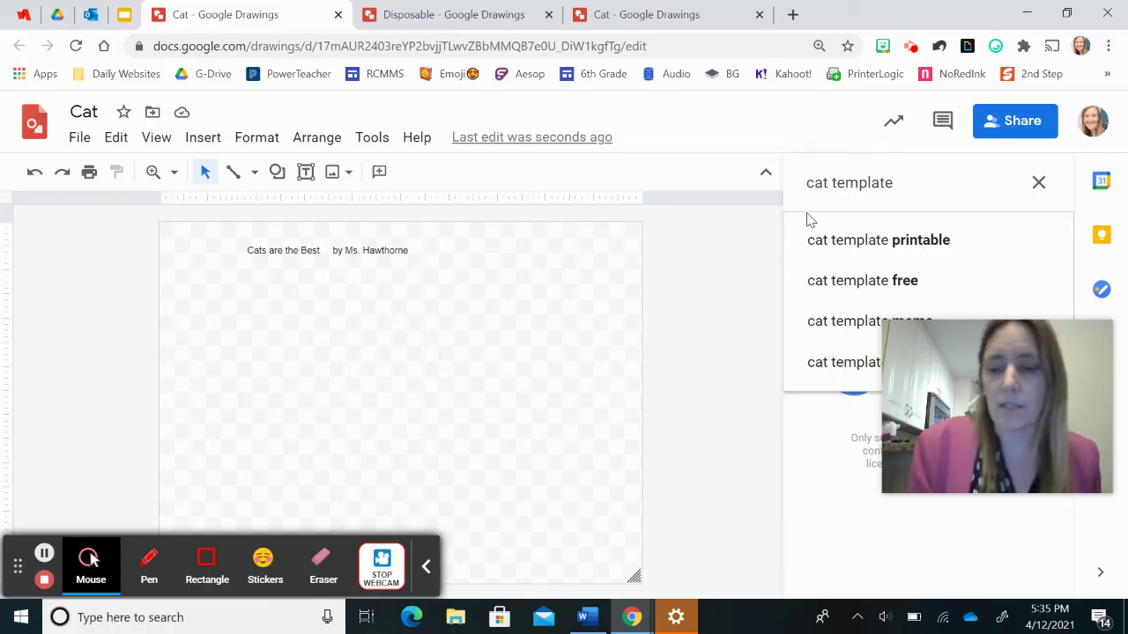
key(BackSpace)
key(Return)
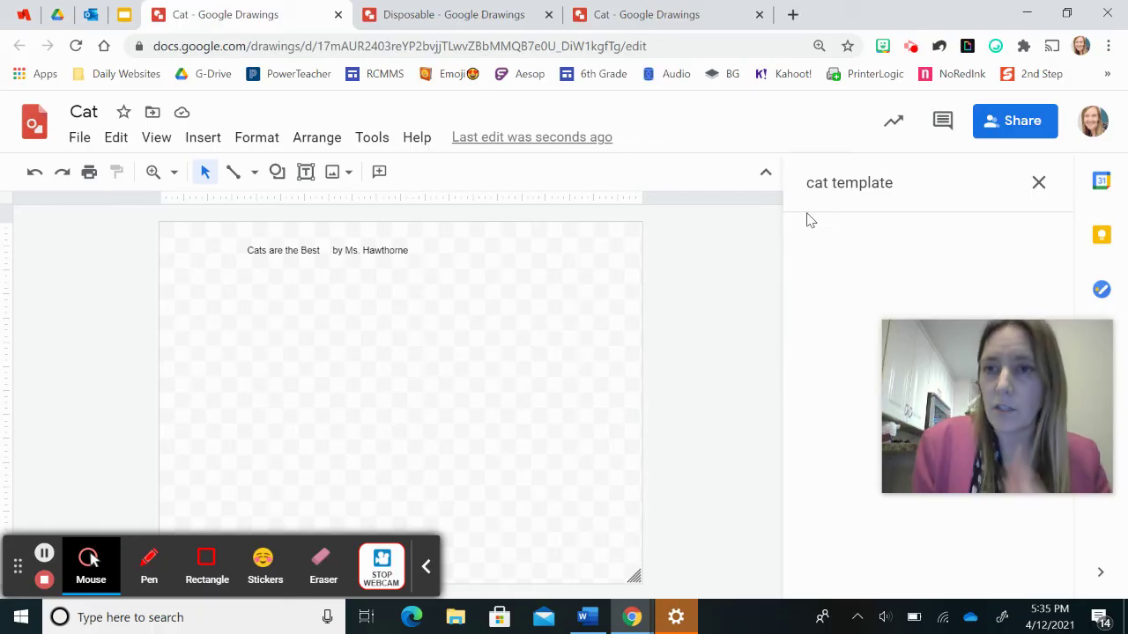
Step: Insert the image of the spotted cat lying down on a white background from the search results into the drawing
mouse_move(974, 359)
mouse_down()
mouse_move(755, 383)
mouse_move(643, 360)
mouse_up()
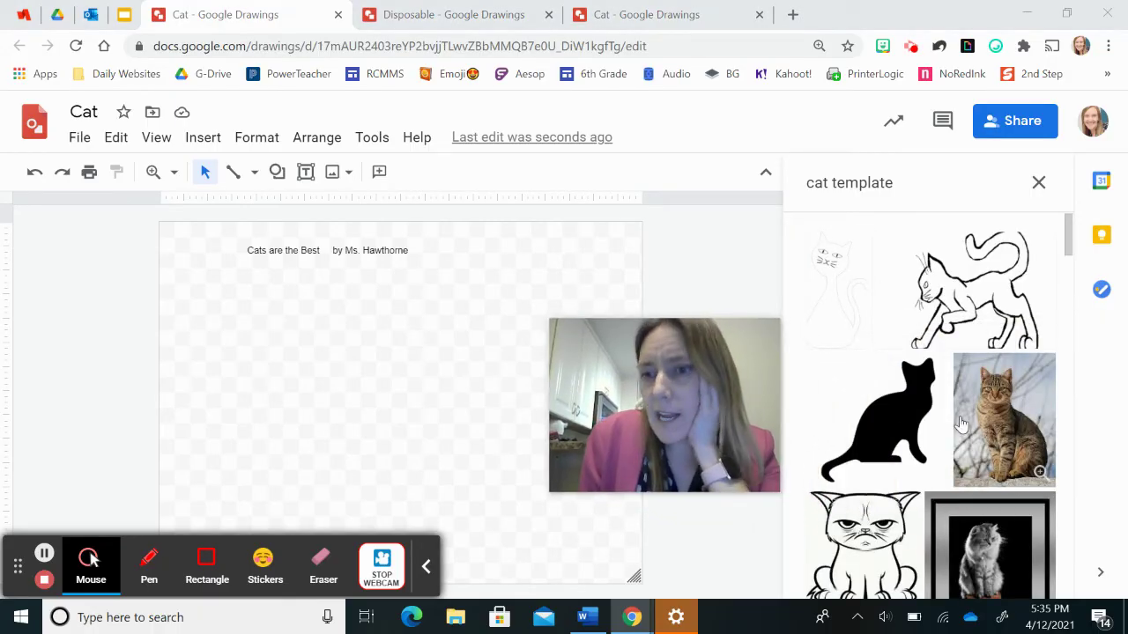
scroll(960, 425, down, 1)
scroll(960, 425, down, 5)
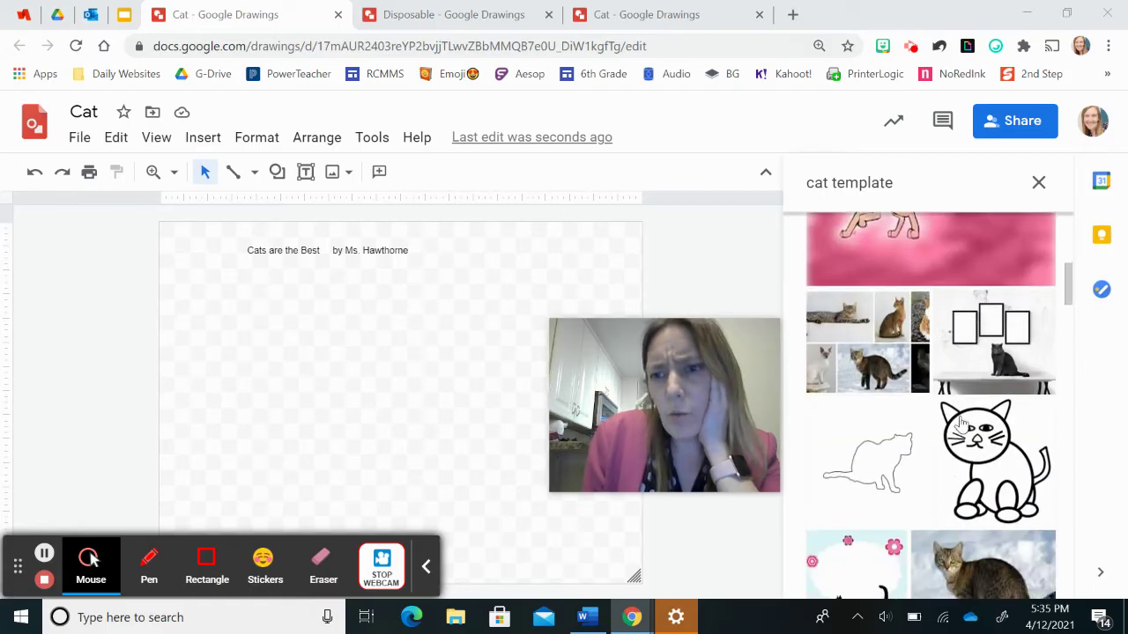
scroll(960, 425, down, 2)
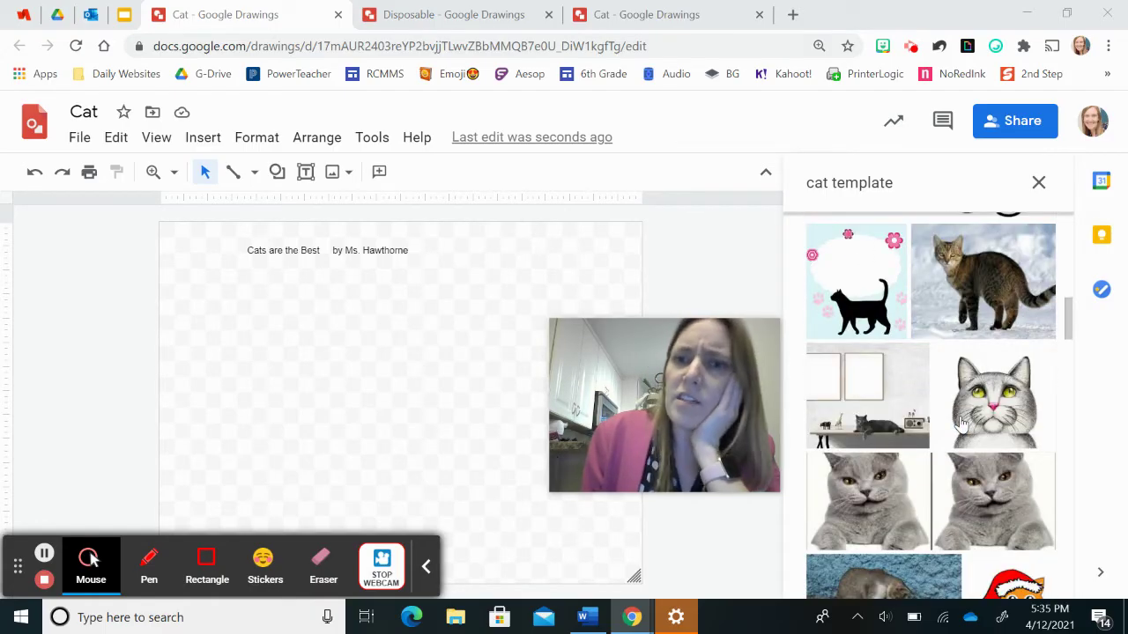
scroll(960, 426, up, 10)
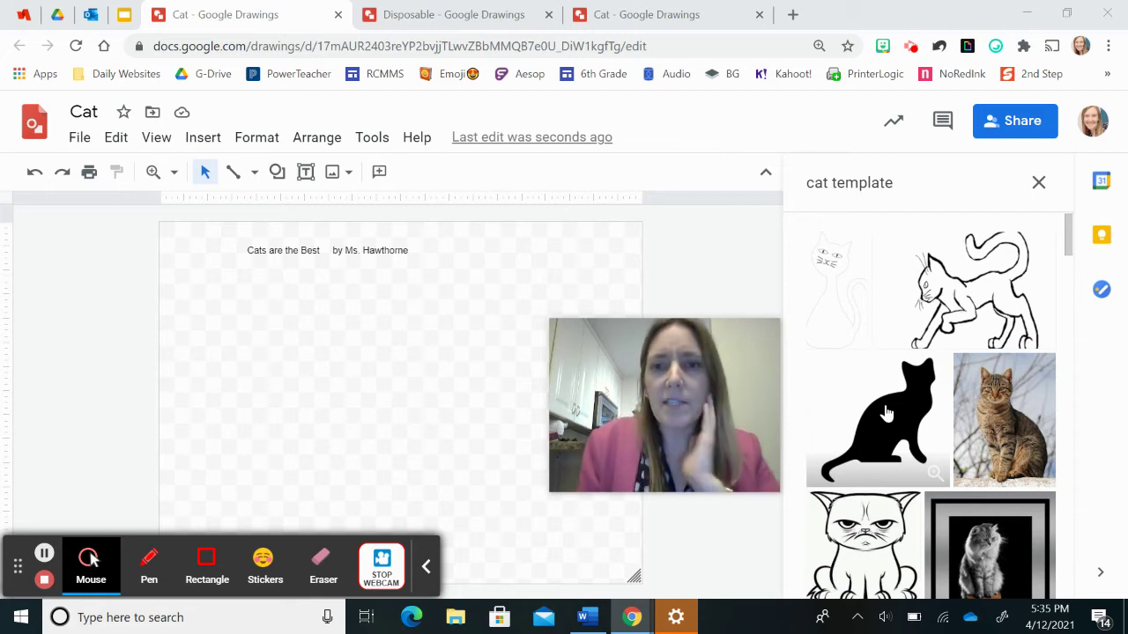
scroll(887, 414, down, 5)
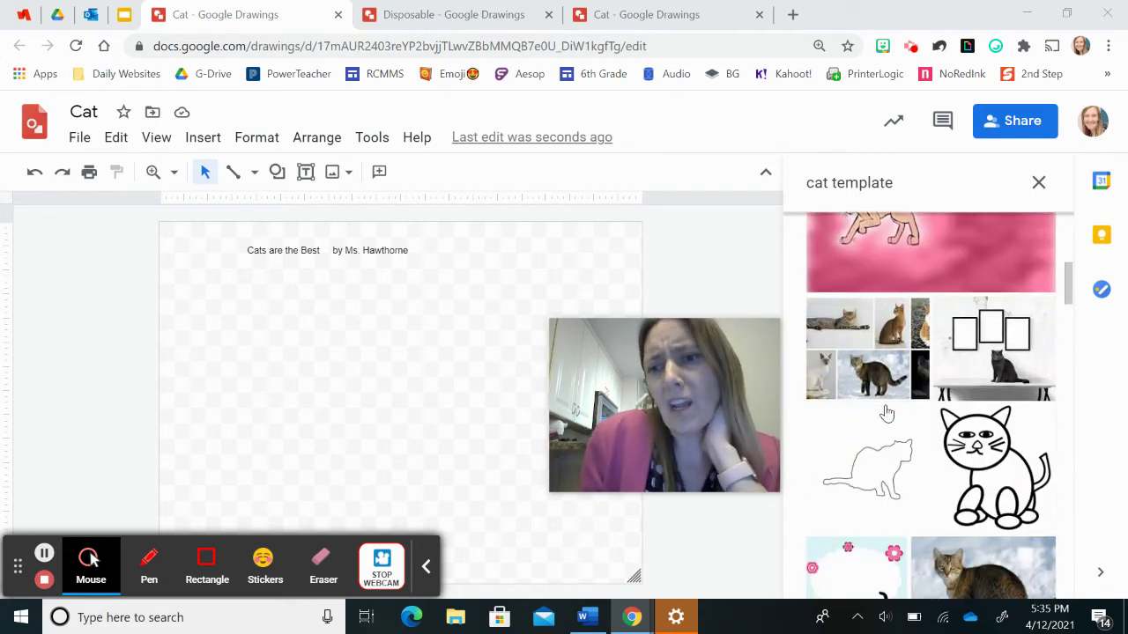
scroll(887, 414, down, 3)
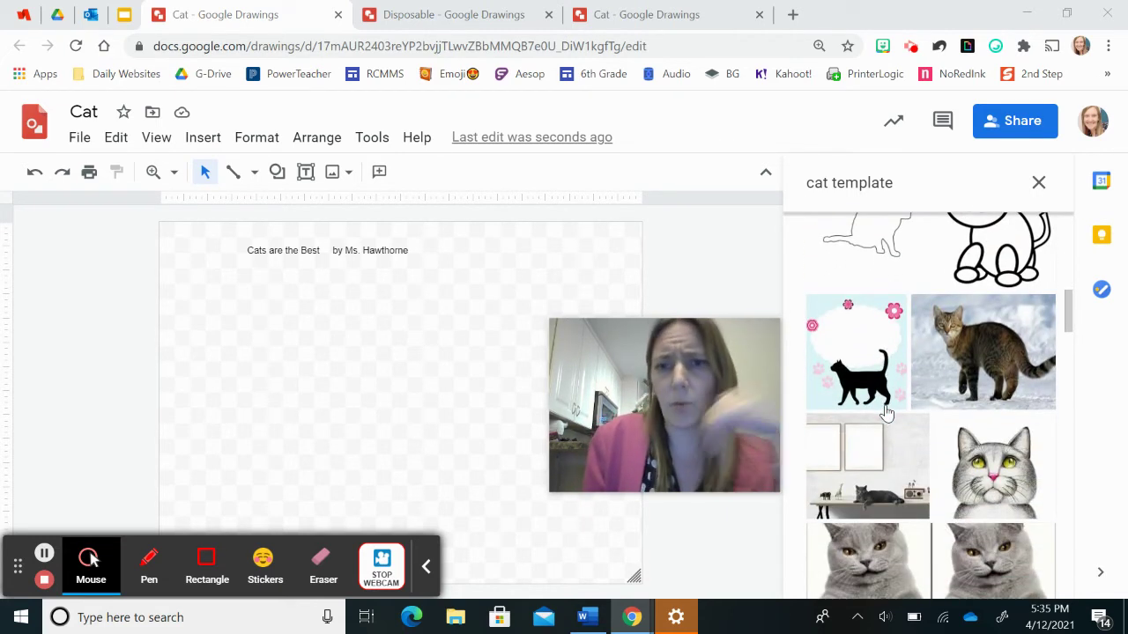
scroll(886, 414, down, 1)
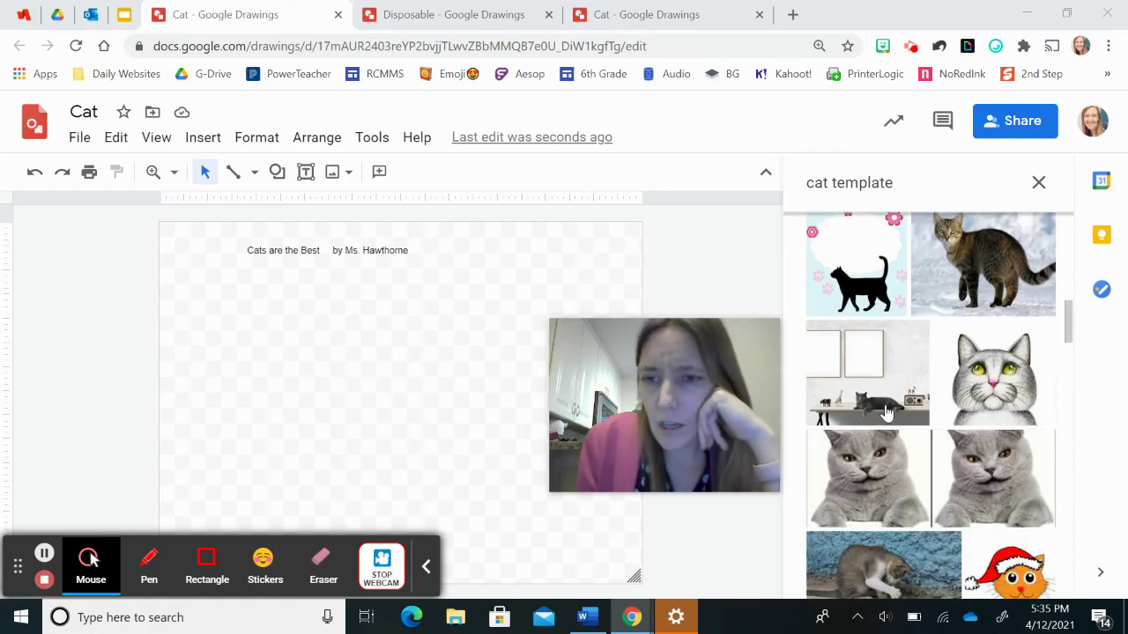
scroll(887, 414, down, 2)
scroll(886, 414, down, 4)
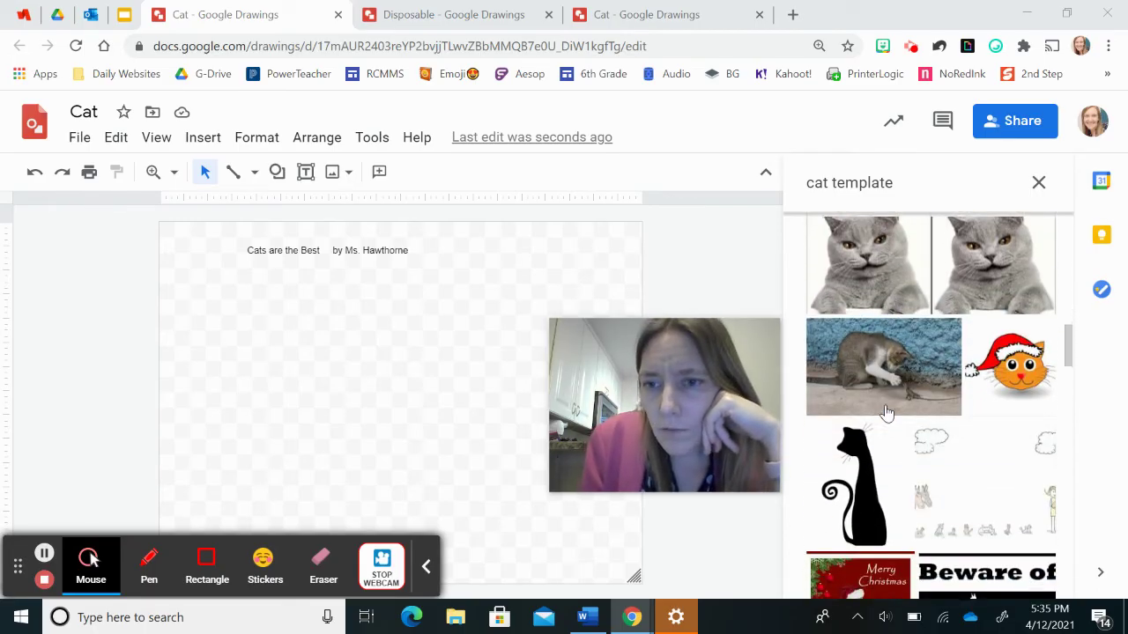
scroll(886, 414, down, 15)
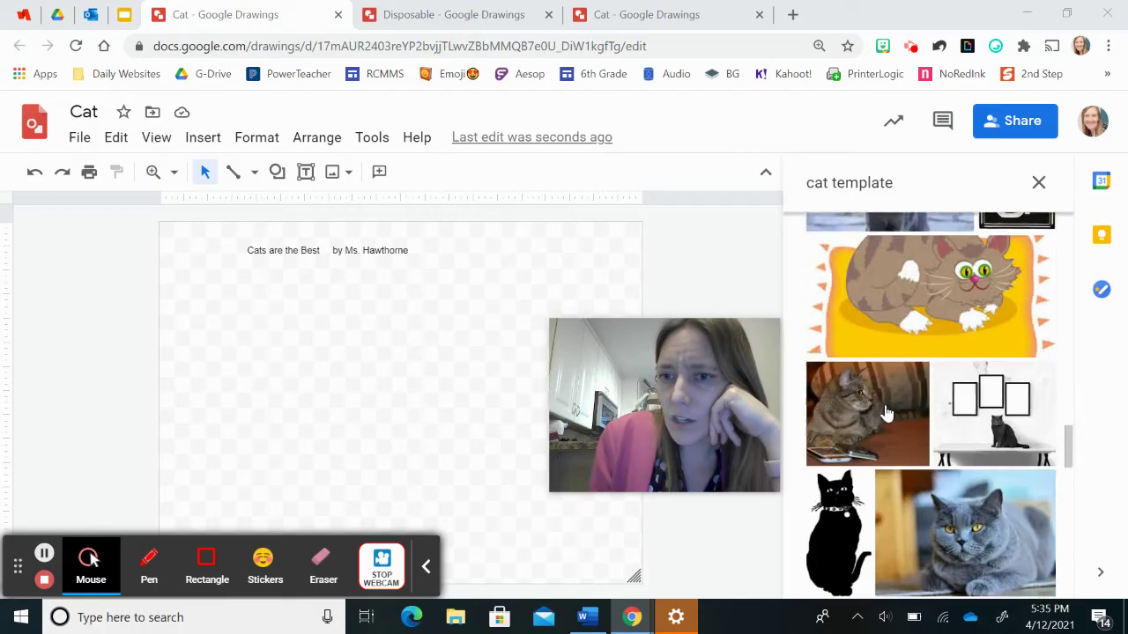
scroll(886, 414, down, 20)
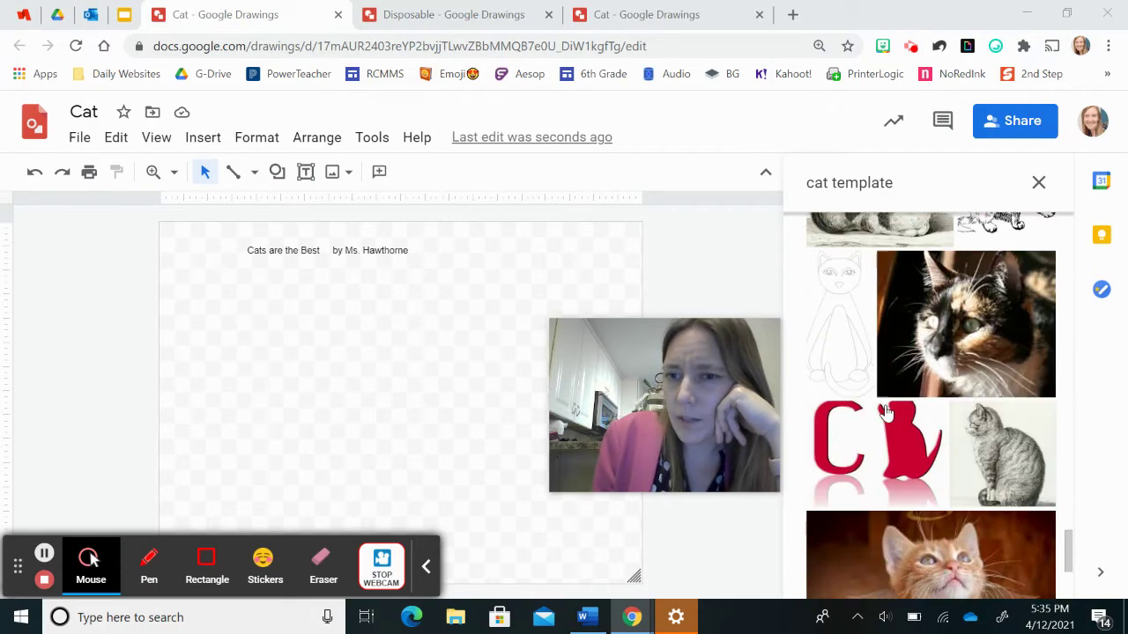
scroll(887, 414, down, 10)
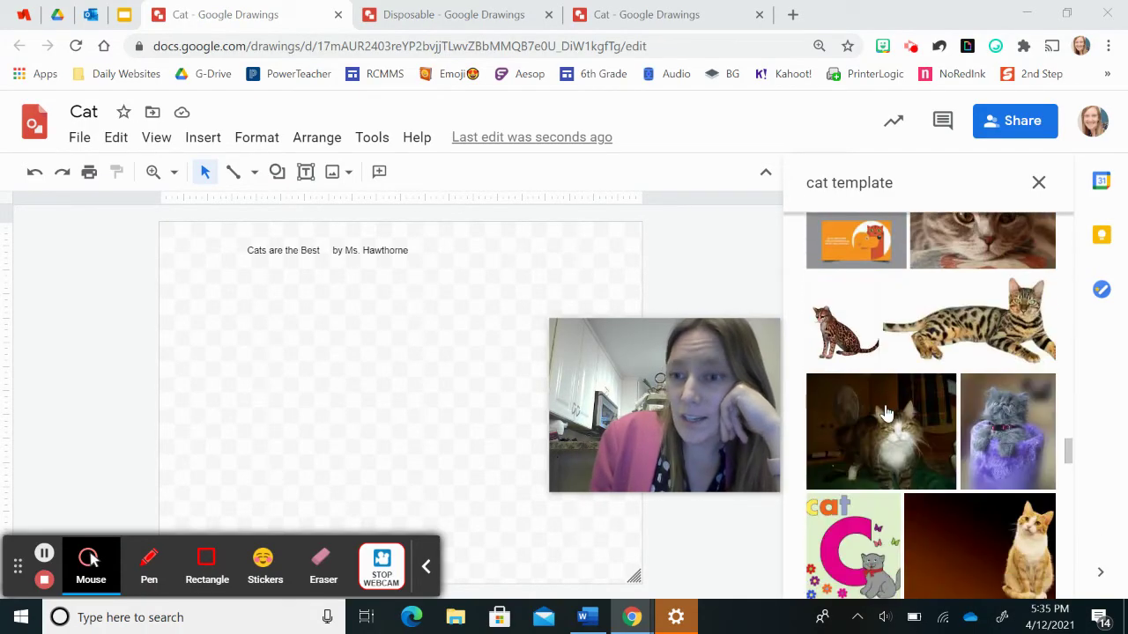
drag(976, 326, 325, 325)
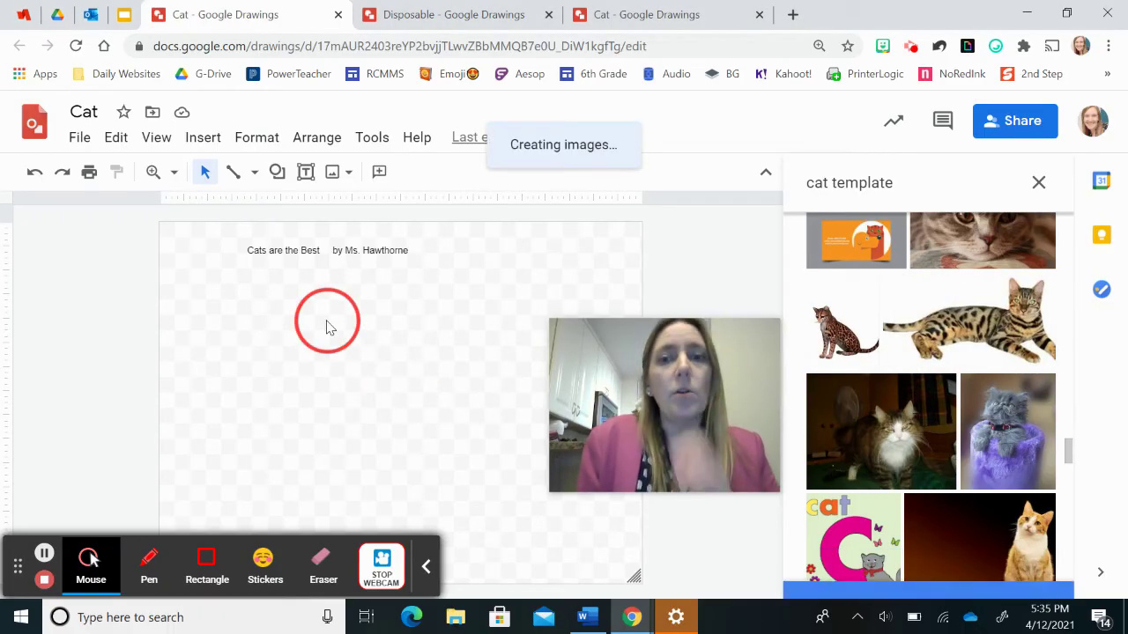
Step: Resize the cat image to span the canvas's full width, from a gap below the title down to near the lower edge
click(1039, 182)
drag(713, 350, 999, 288)
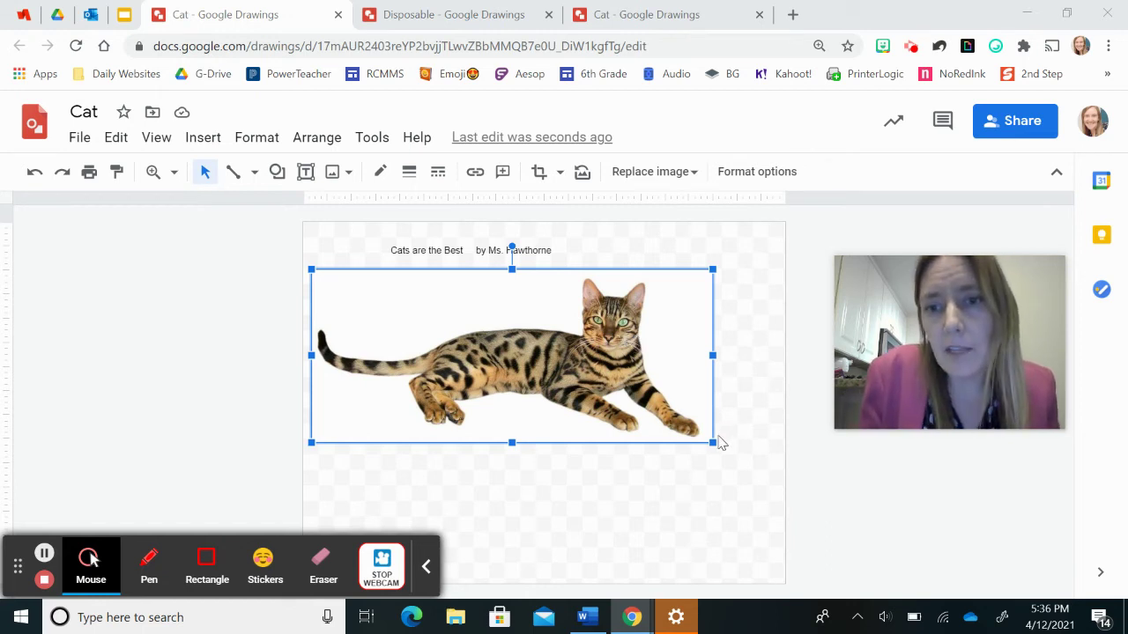
drag(713, 443, 707, 474)
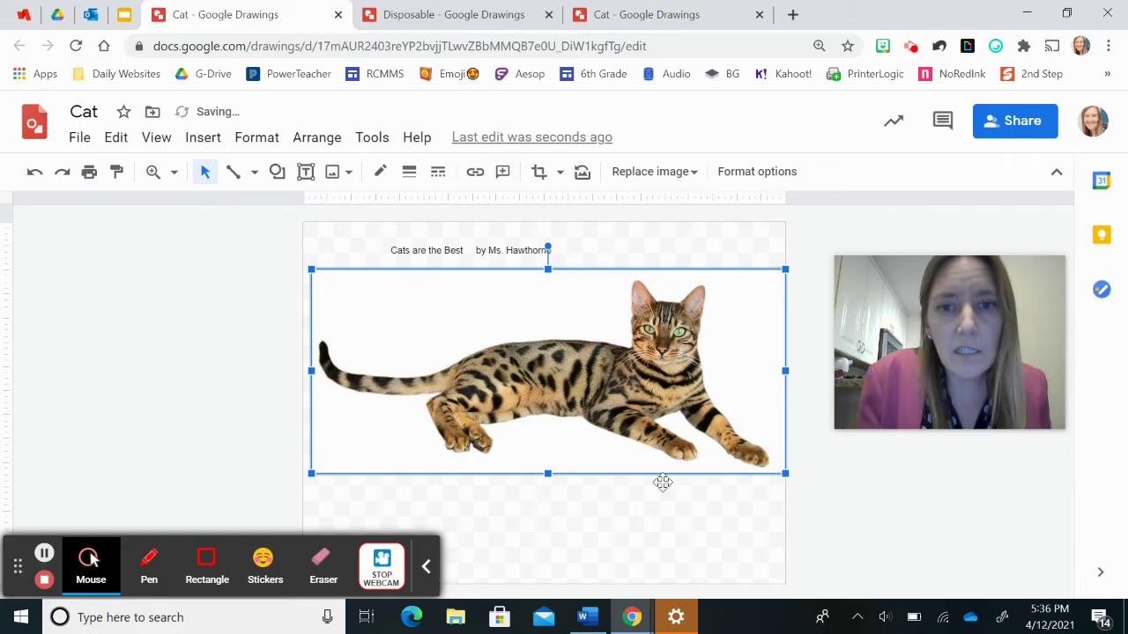
drag(547, 474, 544, 552)
drag(310, 409, 304, 408)
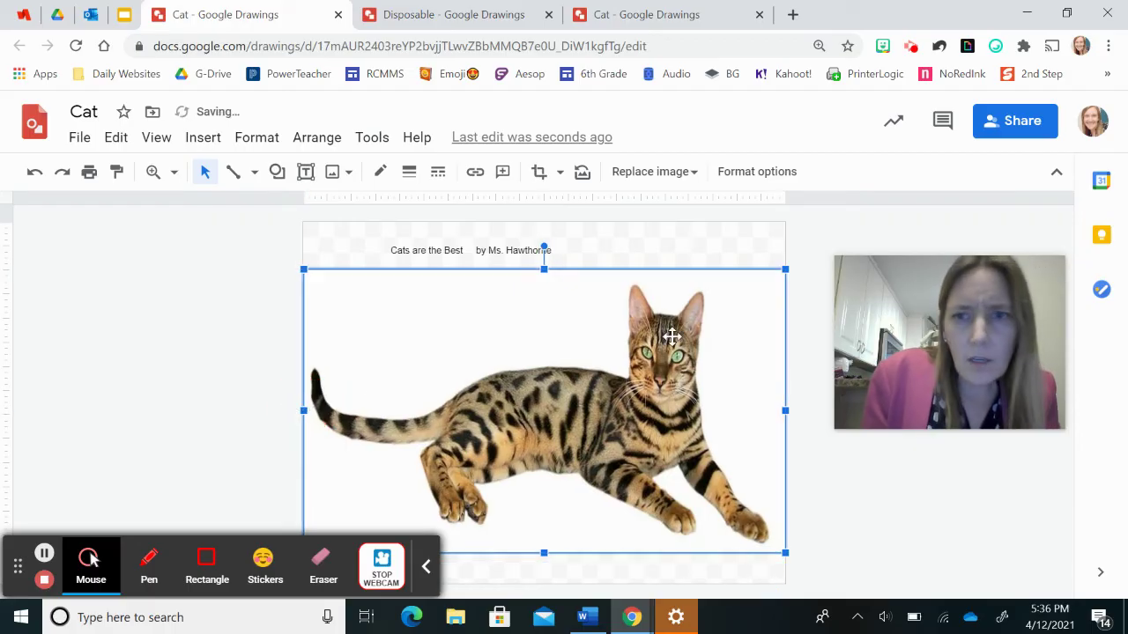
click(545, 269)
drag(544, 268, 543, 302)
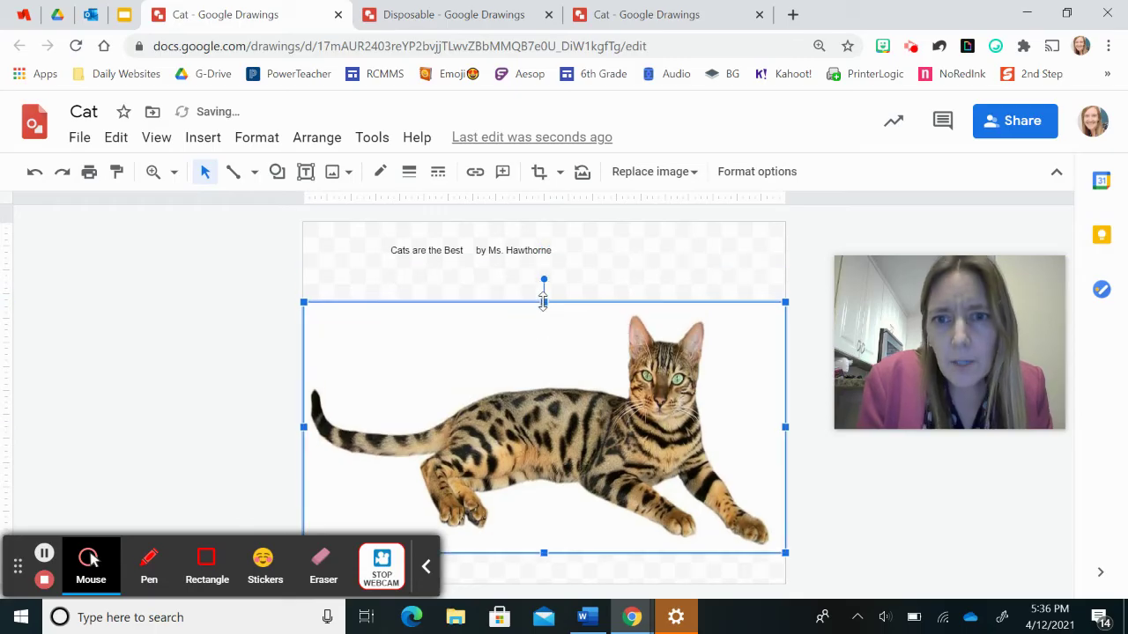
drag(543, 552, 544, 570)
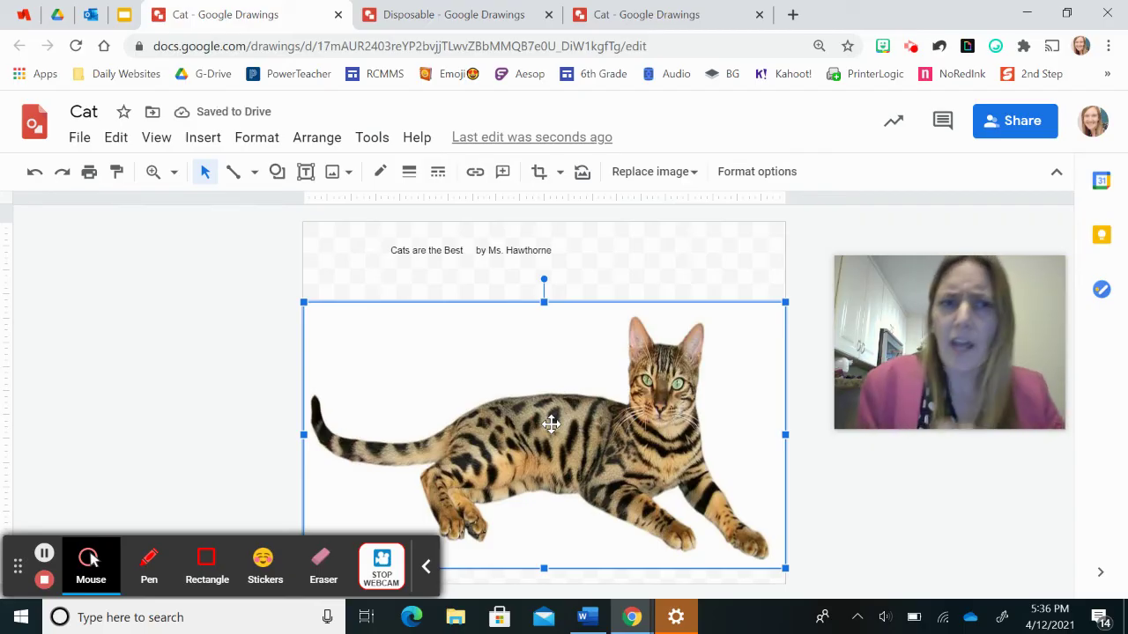
Step: Draw a text box covering nearly the whole cat image
click(307, 174)
click(305, 308)
drag(305, 308, 774, 560)
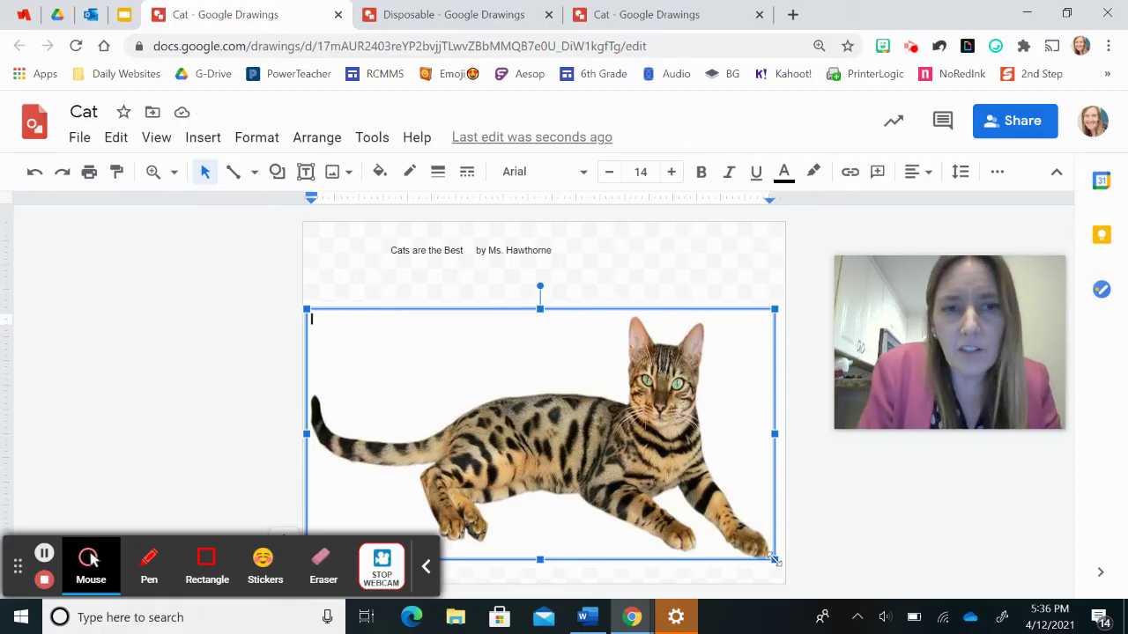
text(lkdjfasd)
key(BackSpace)
key(BackSpace)
key(BackSpace)
key(BackSpace)
key(BackSpace)
key(BackSpace)
key(BackSpace)
key(BackSpace)
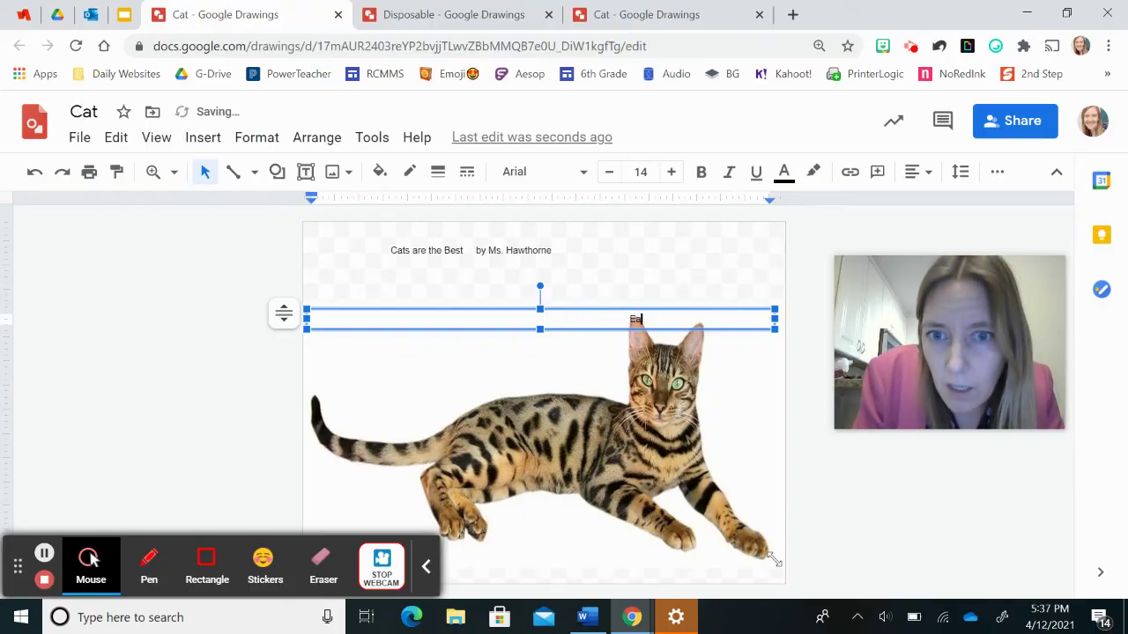
Step: Write "Tip" over the first ear's tip, with "Of the" and "ear" spaced across the two ears on the second line
text(Typ          o)
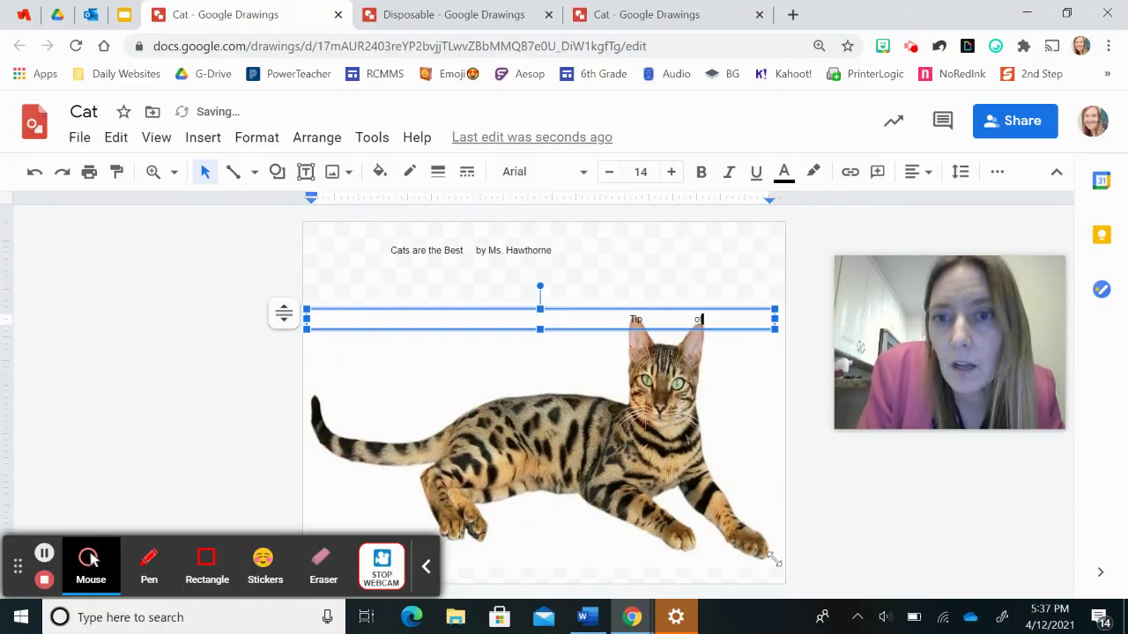
key(Return)
key(BackSpace)
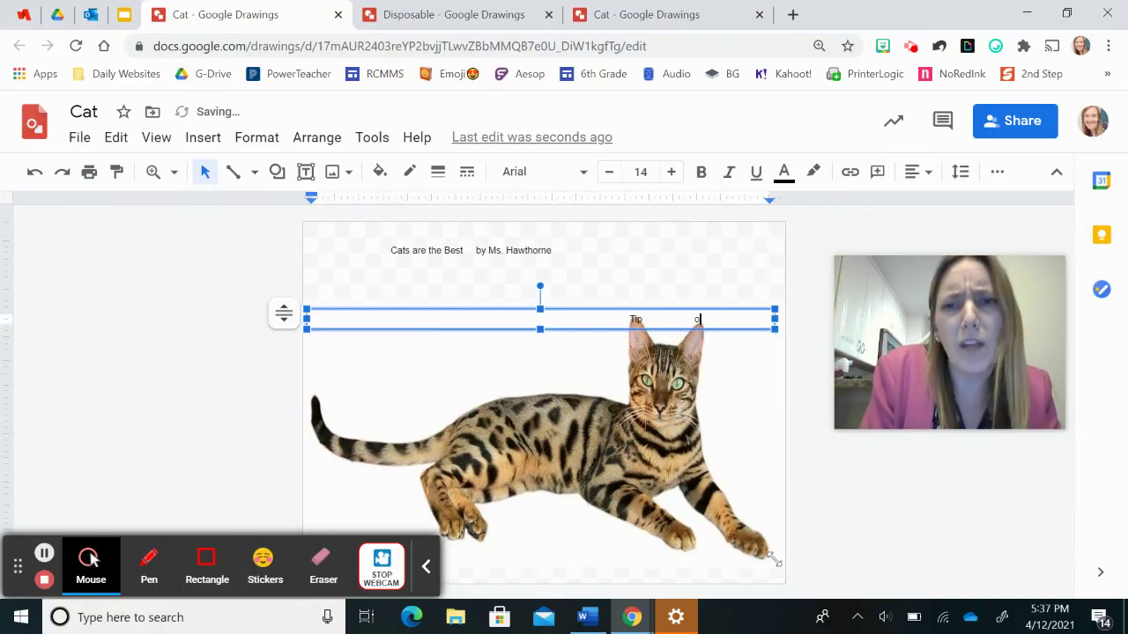
key(Return)
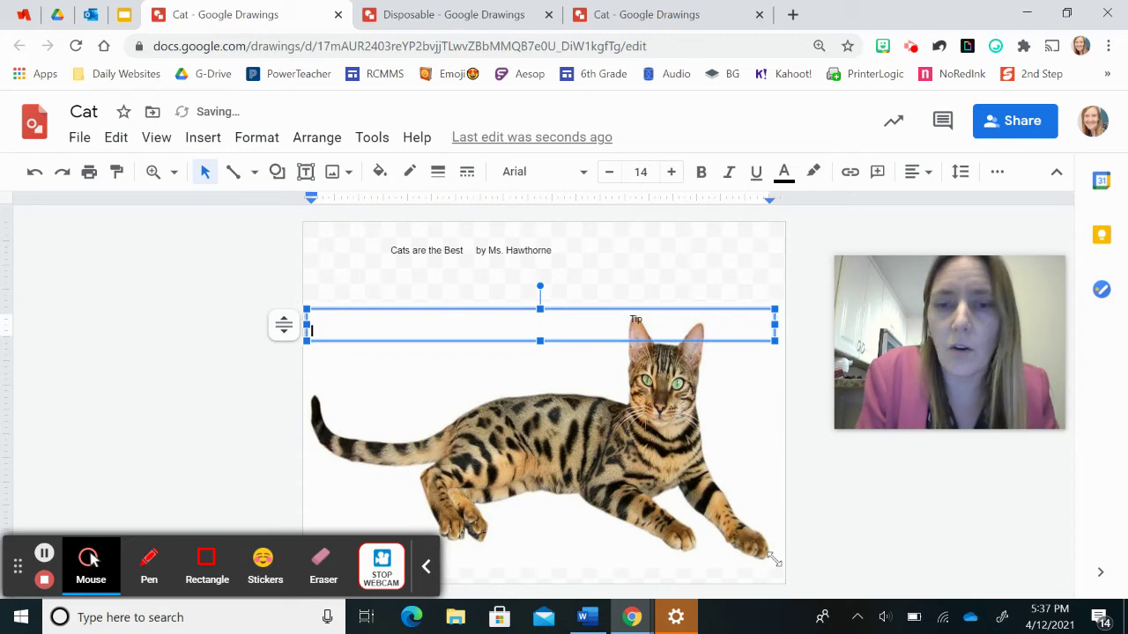
key(Tab)
key(Tab)
key(Tab)
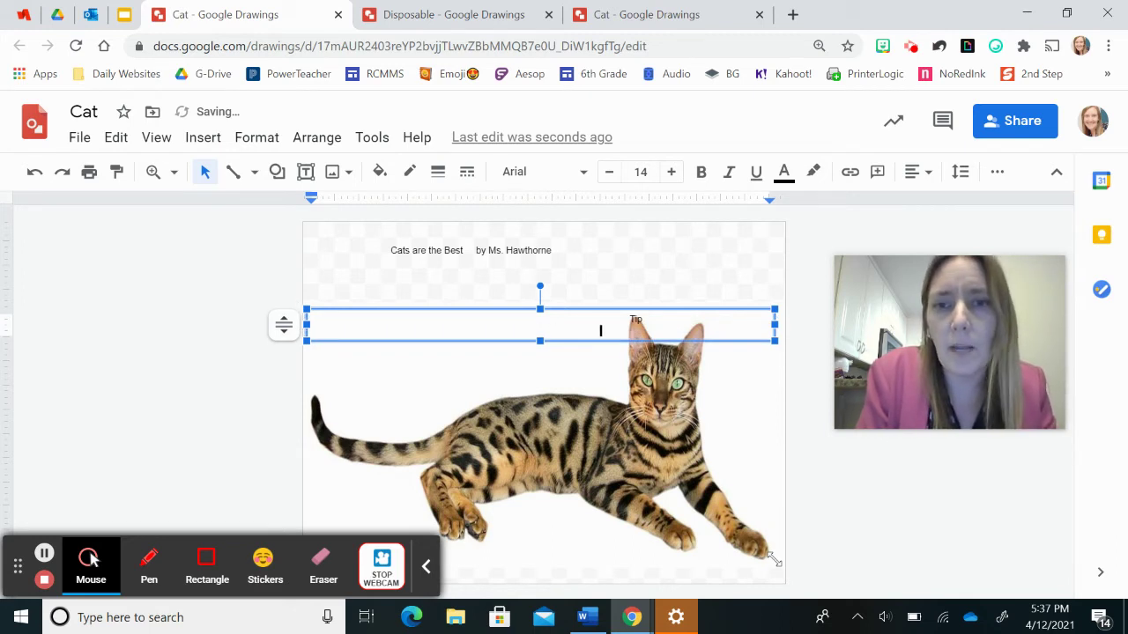
text(Of the)
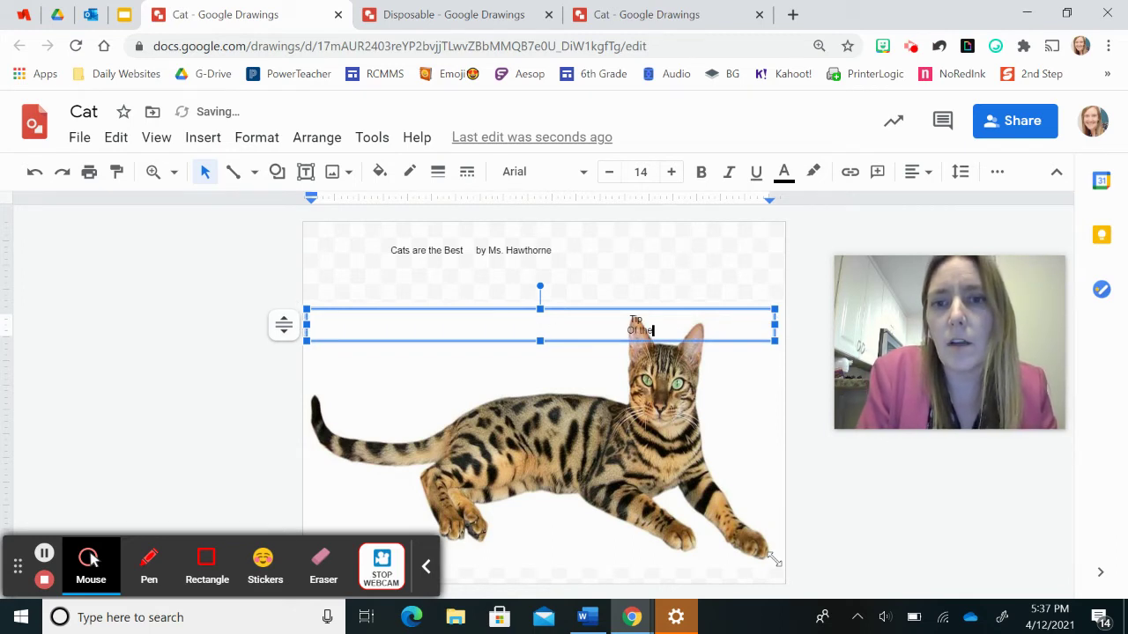
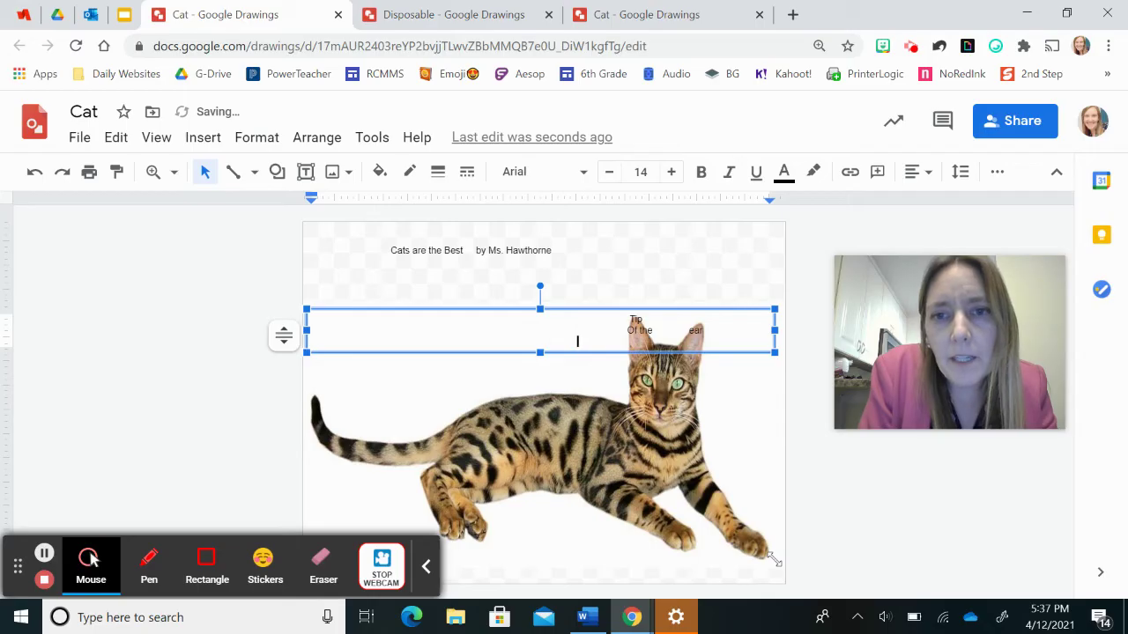
Step: Write the third poem line with "So cute" over the first ear and "The" over the second ear
text(So cute)
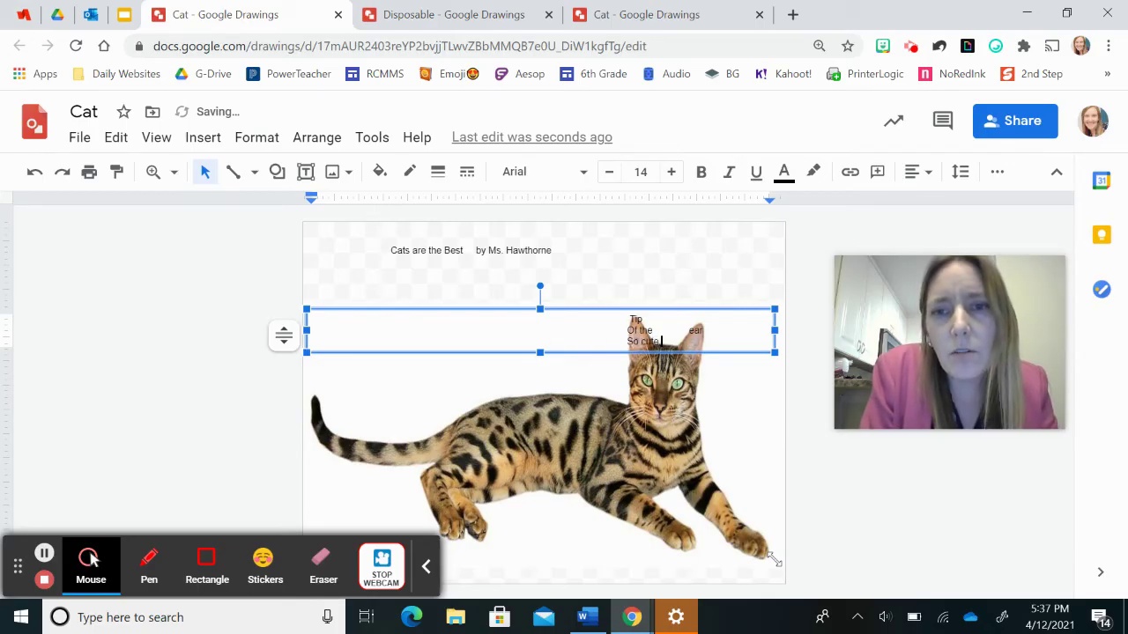
key(BackSpace)
key(BackSpace)
key(BackSpace)
key(BackSpace)
key(BackSpace)
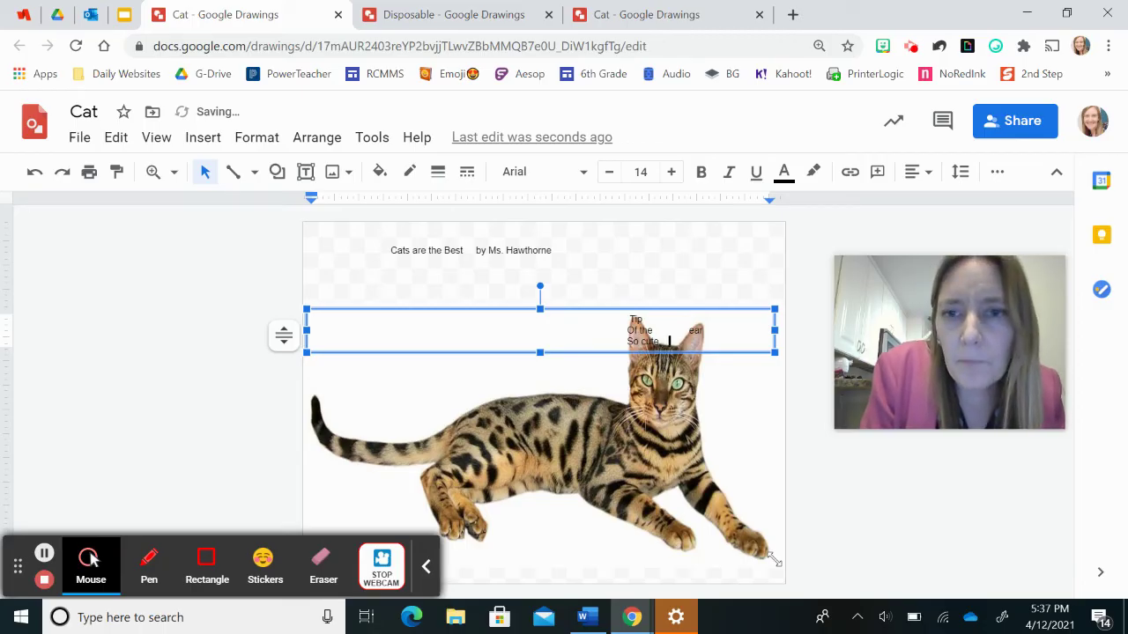
text(The)
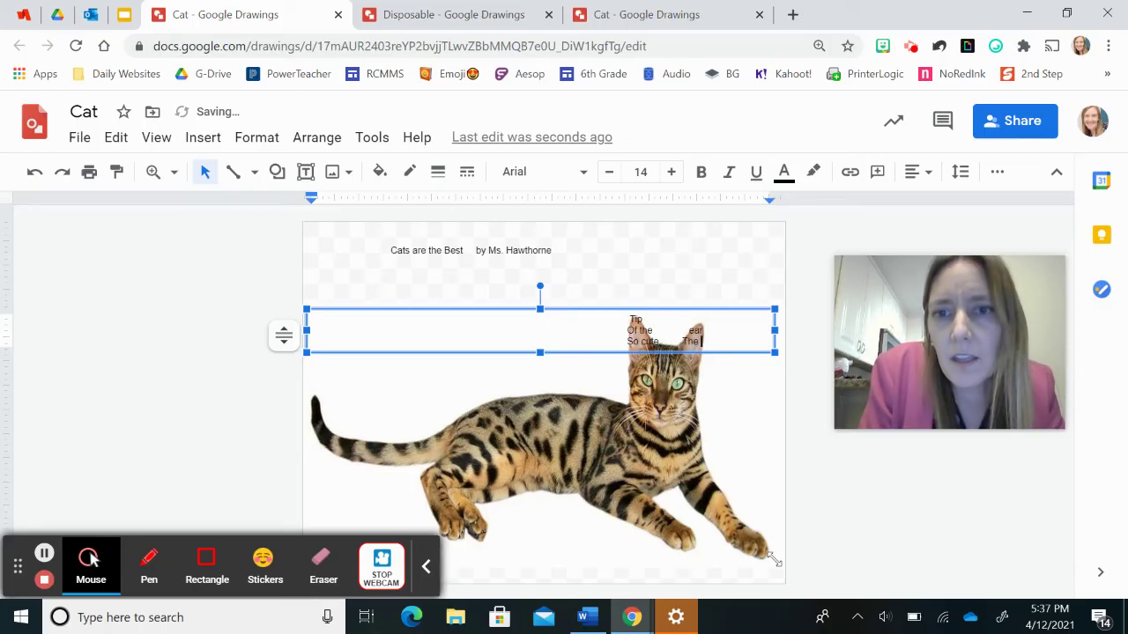
Step: Write the fourth poem line across the top of the cat's head, starting with "Best" and ending with "that"
key(Return)
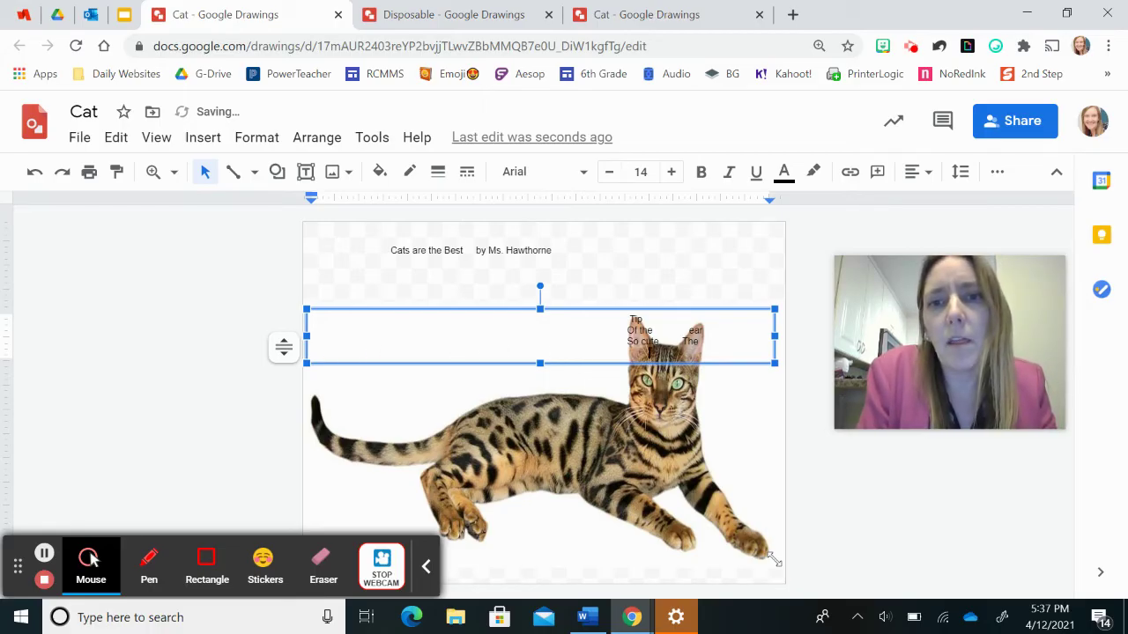
text(Best)
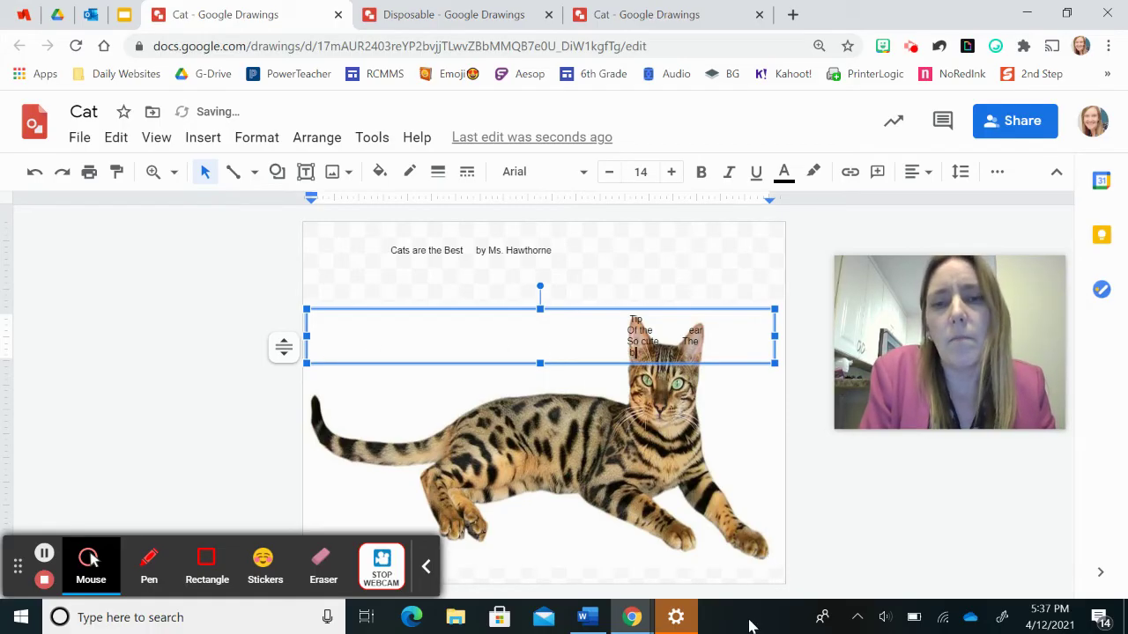
text( ever to)
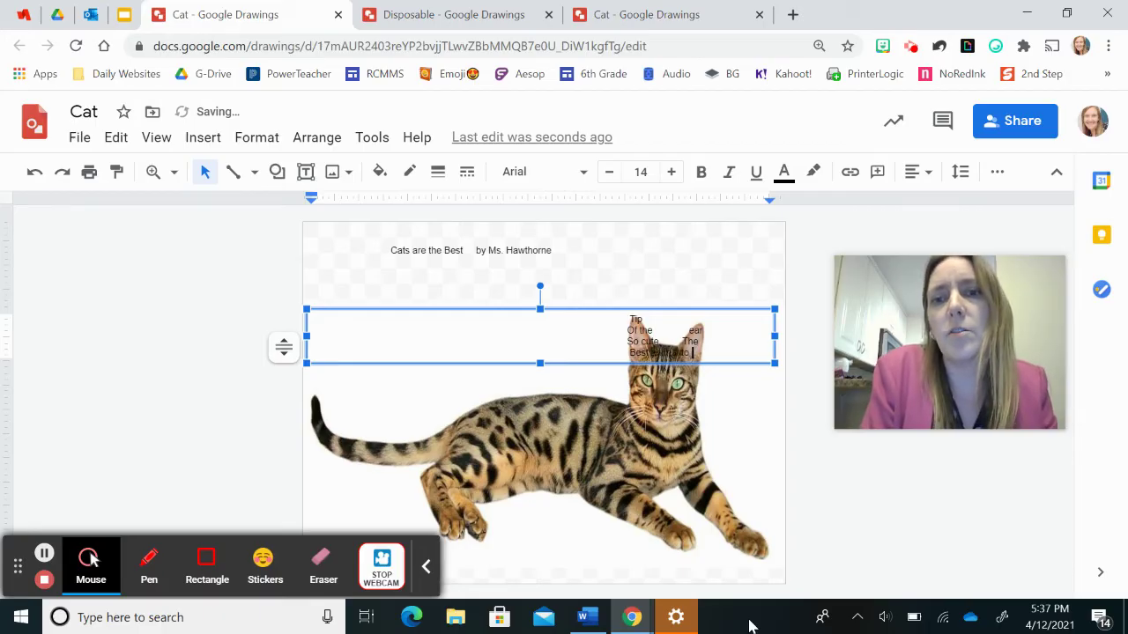
key(BackSpace)
key(BackSpace)
key(BackSpace)
key(BackSpace)
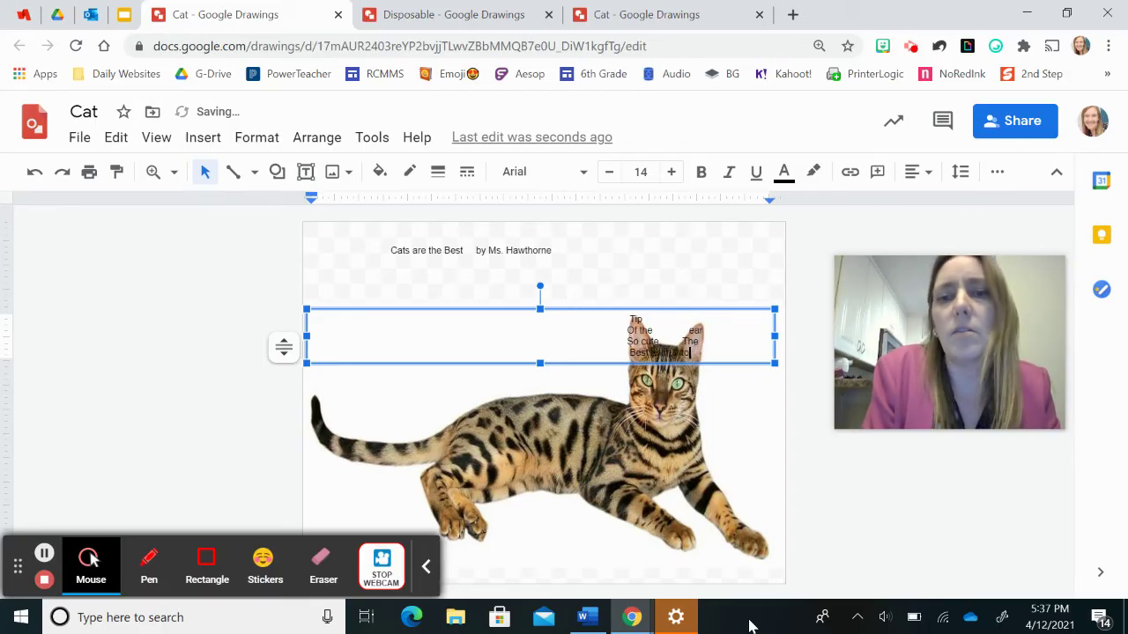
key(BackSpace)
key(BackSpace)
text(that)
key(BackSpace)
key(BackSpace)
key(BackSpace)
key(BackSpace)
key(BackSpace)
text(that)
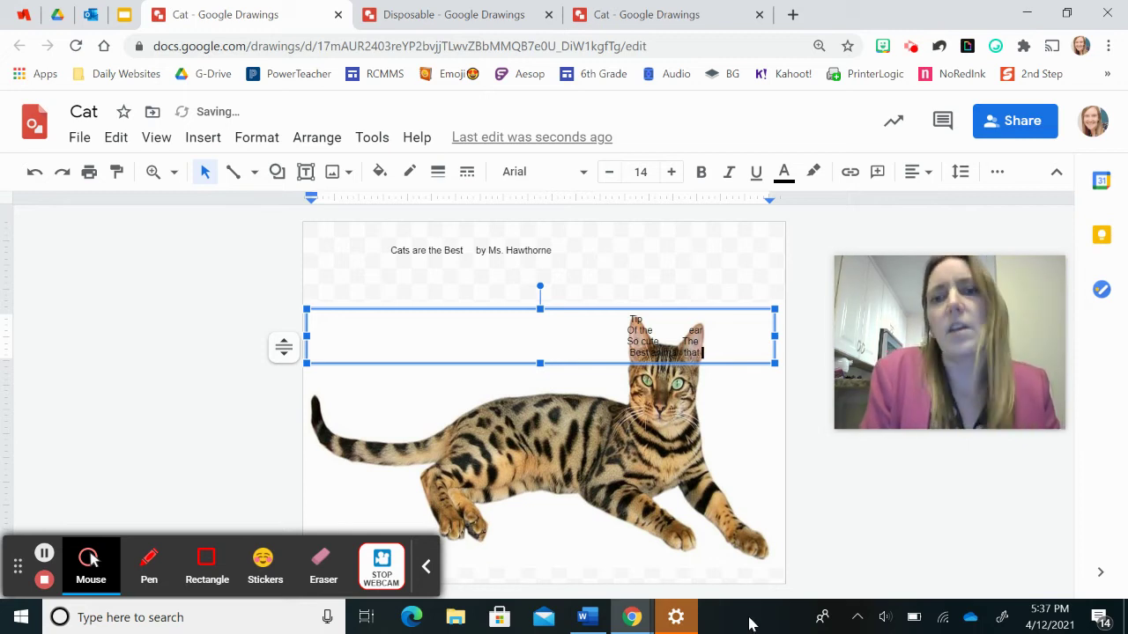
Step: Fill three more lines across the cat's forehead and eyes with placeholder letters that follow the width of the head
key(Return)
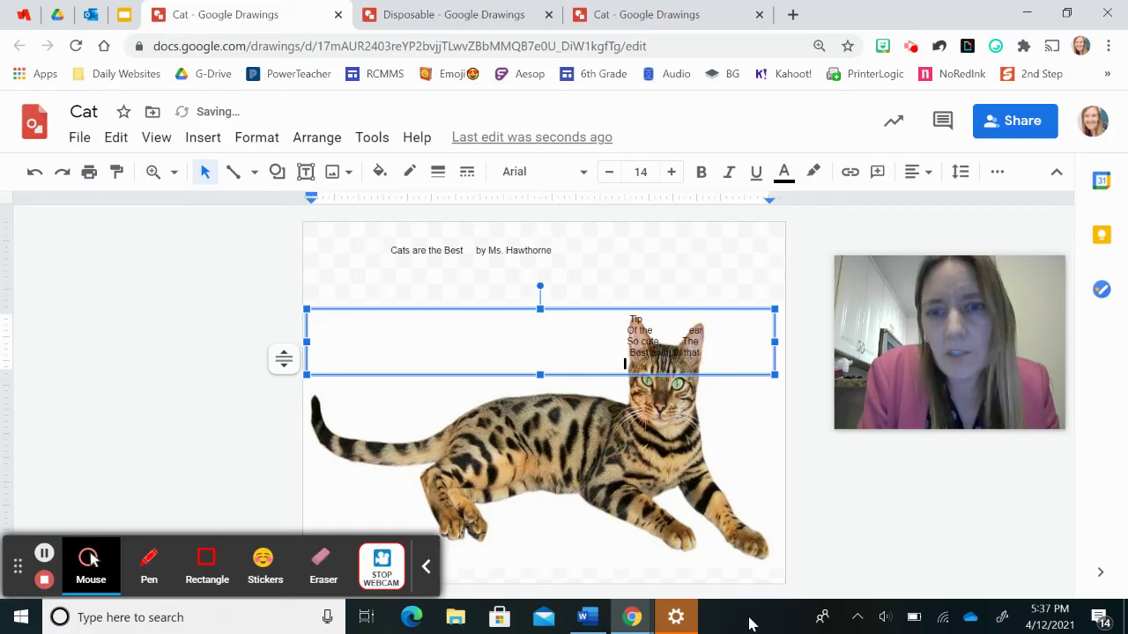
text(asdlkfjsdkfjsadf)
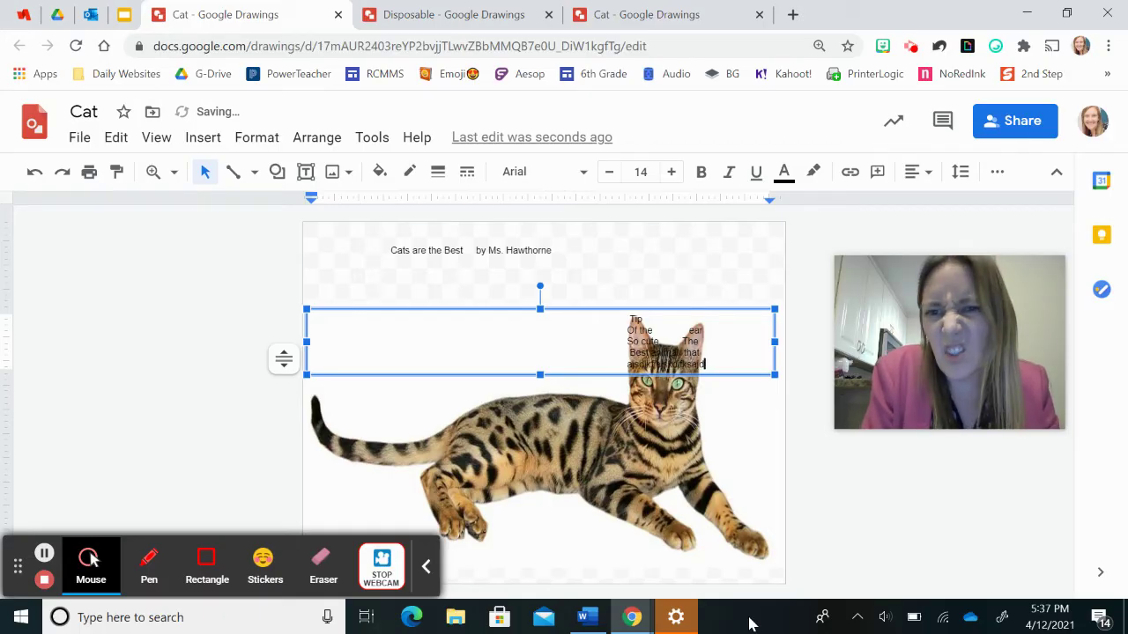
key(Return)
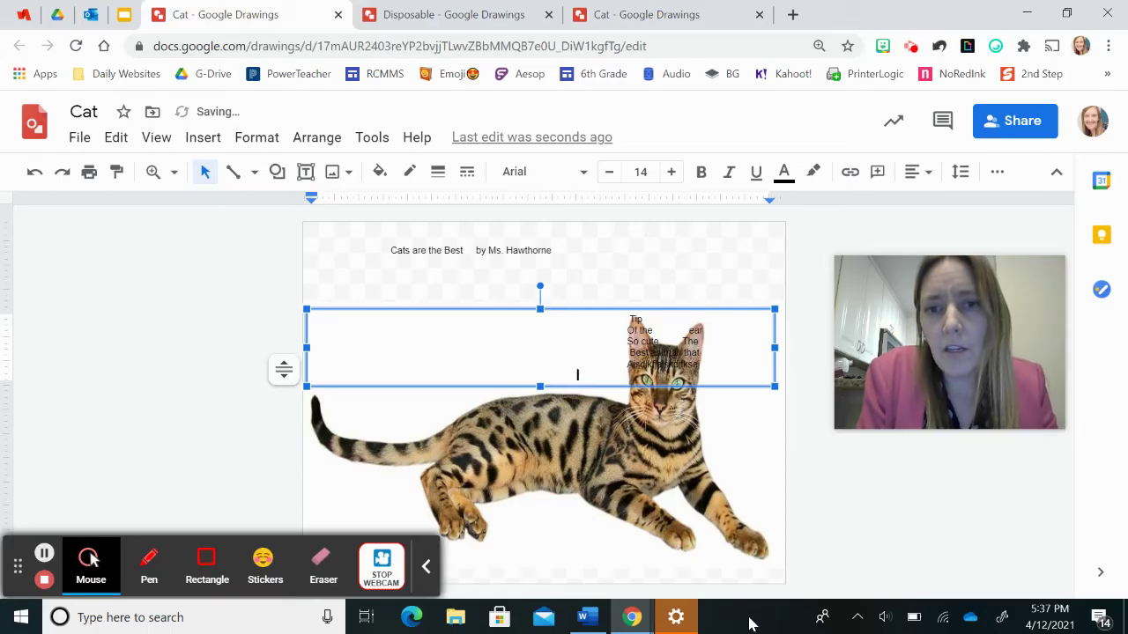
text(asdfjksadfjksdf)
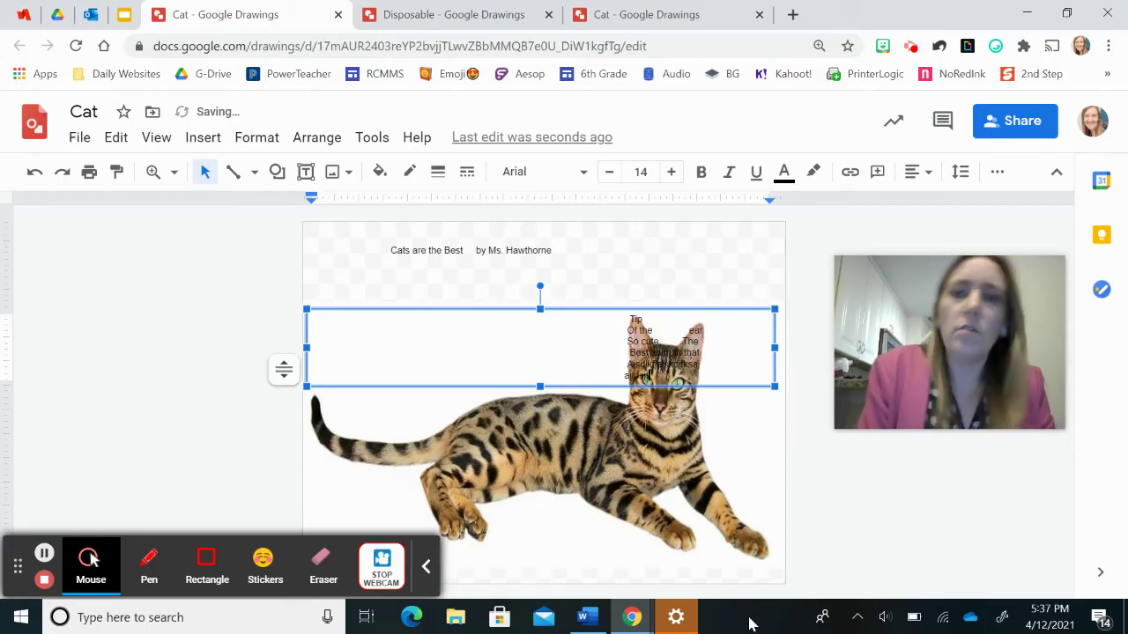
key(Return)
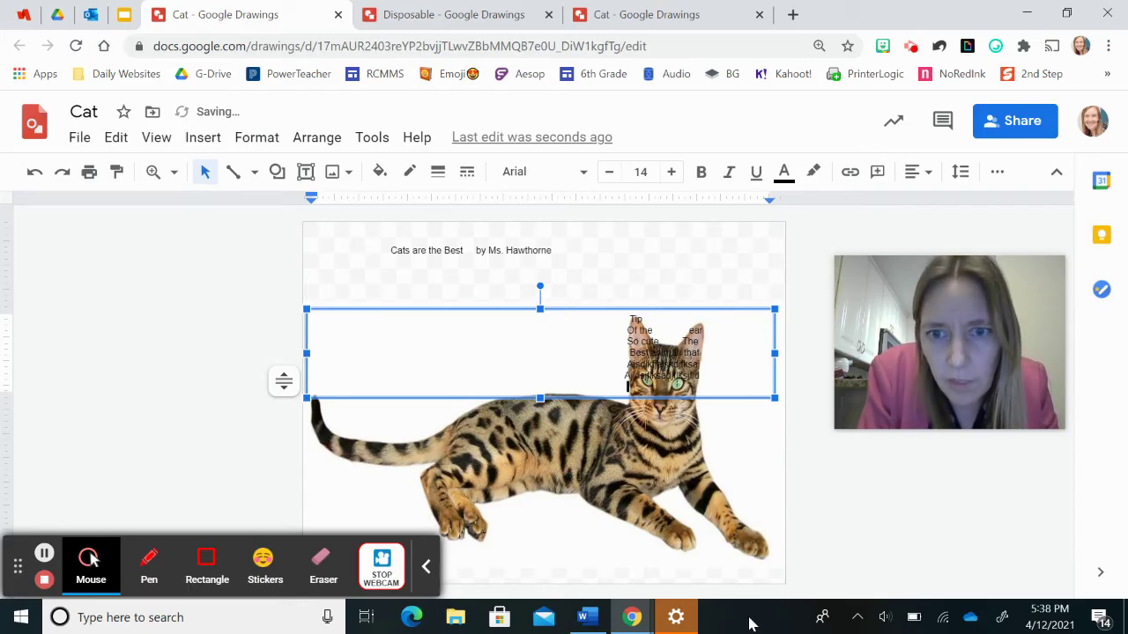
text(asdkfjkasdfjkdf)
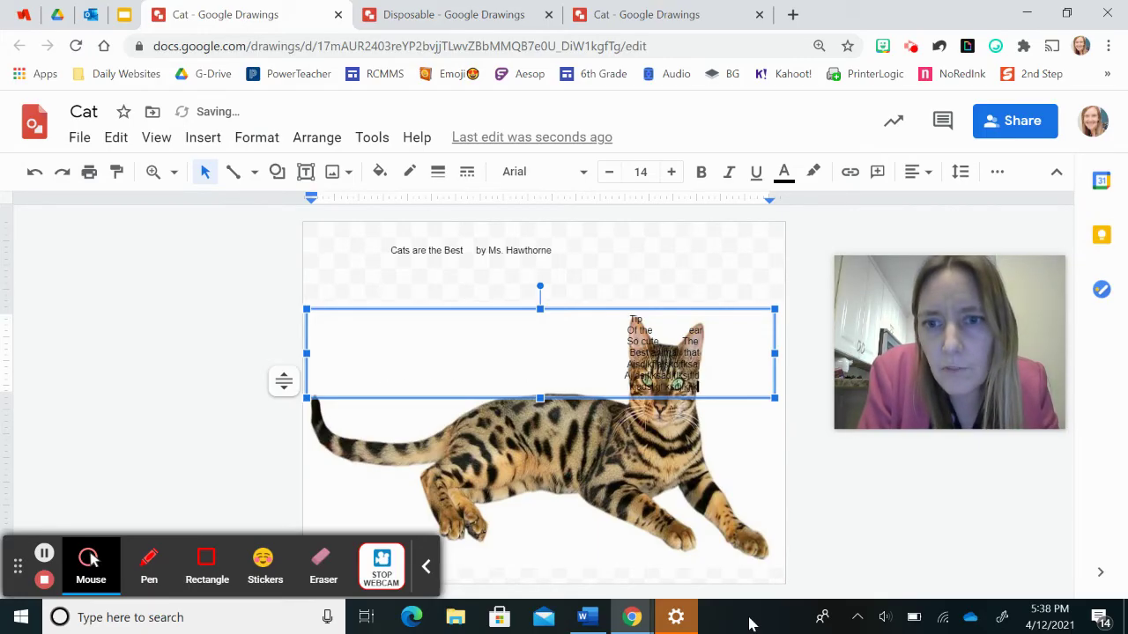
Step: Start a new line with "Ki" at the tip of the cat's tail and space across to its back
key(Return)
text(as)
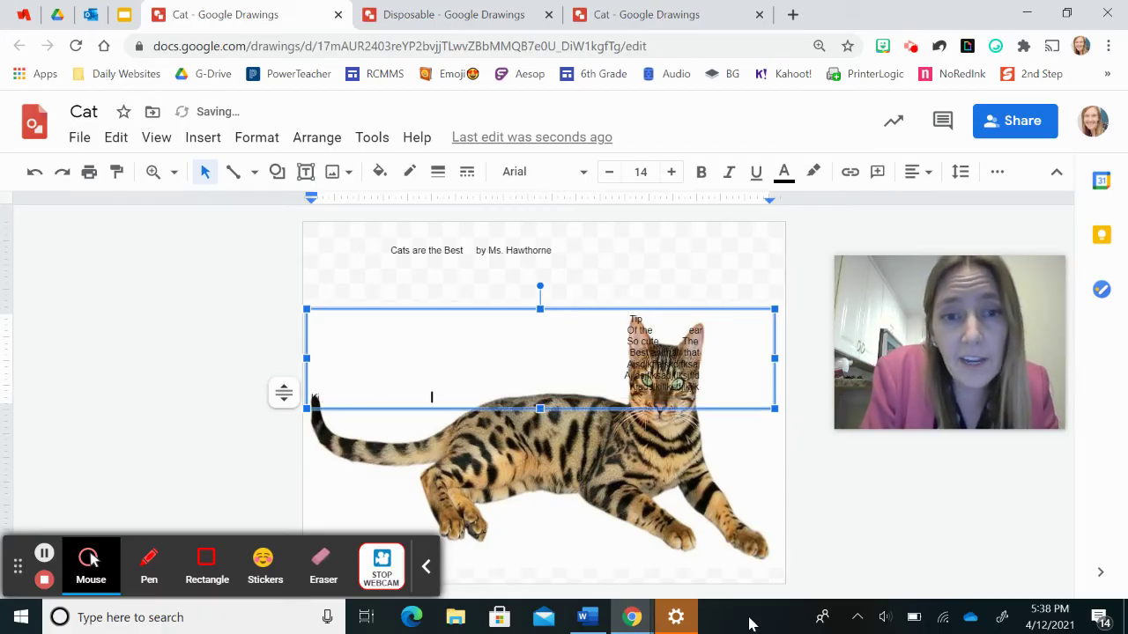
text(dfkj)
key(BackSpace)
key(BackSpace)
key(BackSpace)
key(BackSpace)
key(BackSpace)
key(BackSpace)
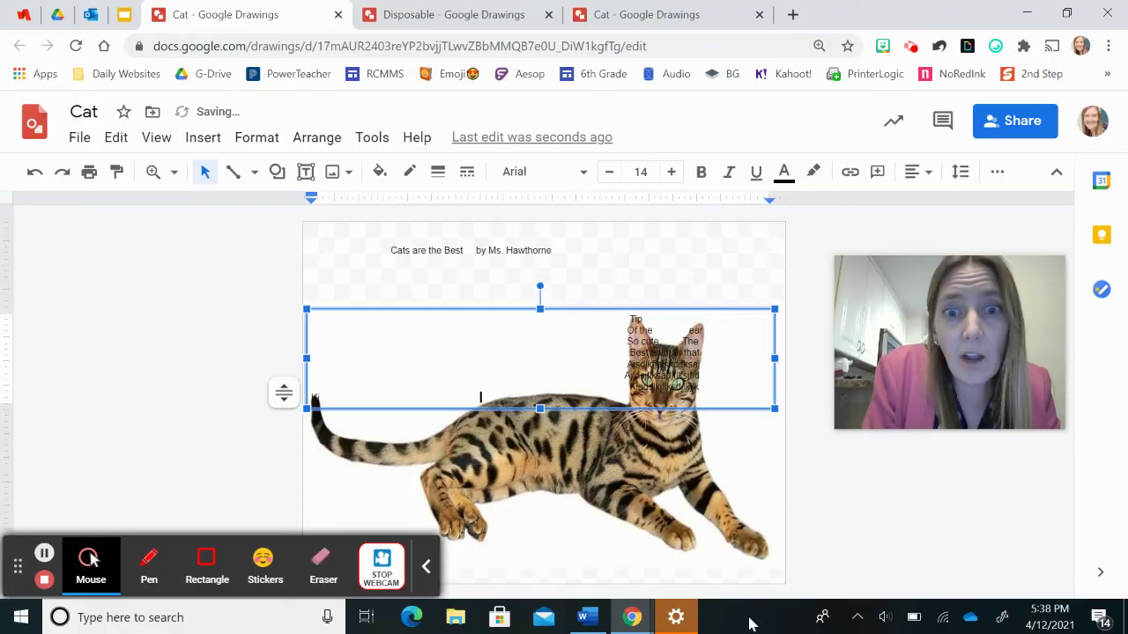
Step: Continue the line with placeholder letters along the cat's back and, after a gap, across its face
text(lksajdflkasjdflkjasdlfkasdlfkasjd)
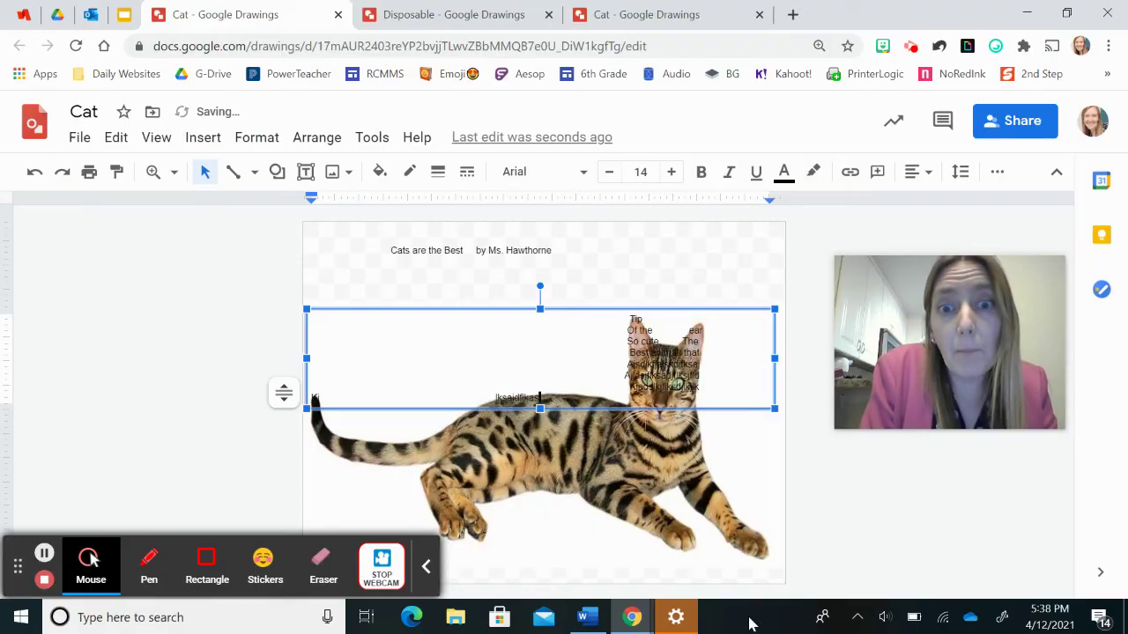
key(BackSpace)
key(BackSpace)
key(BackSpace)
key(BackSpace)
key(BackSpace)
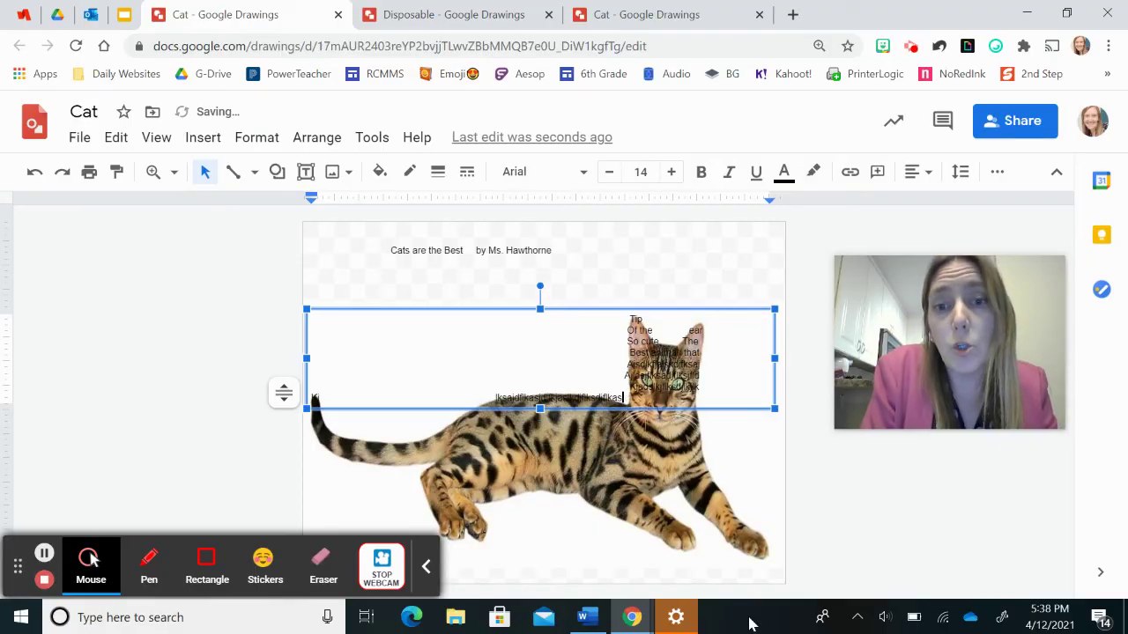
text(alksdjfkasjdf)
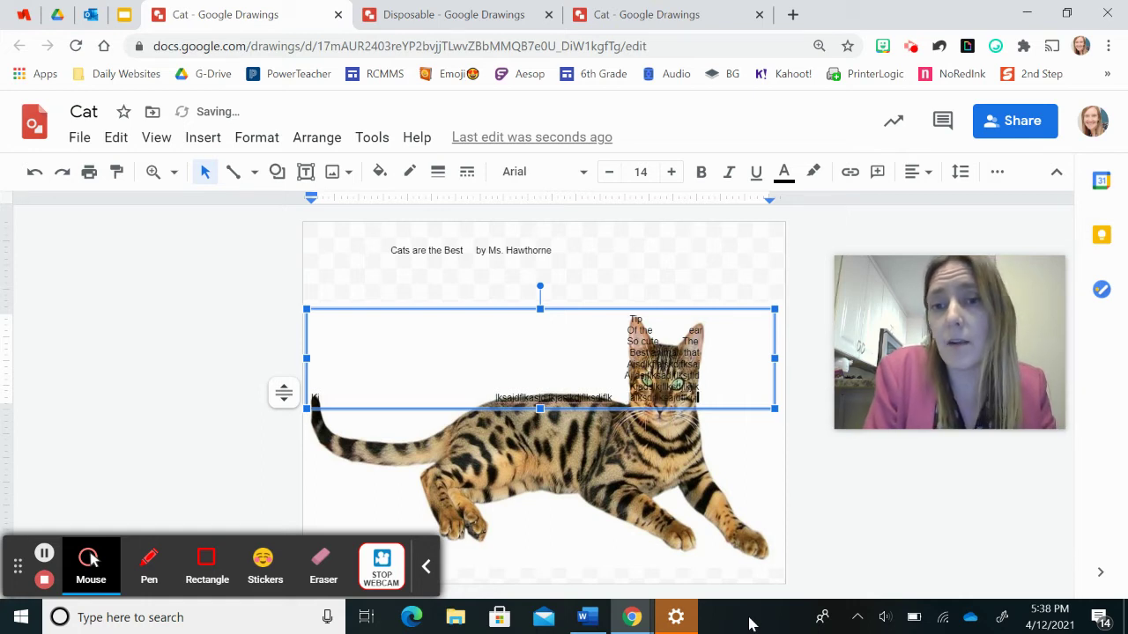
Step: Add another line of placeholder letters over the tail and, after a gap, across the cat's back and lower face
key(Return)
text(lk)
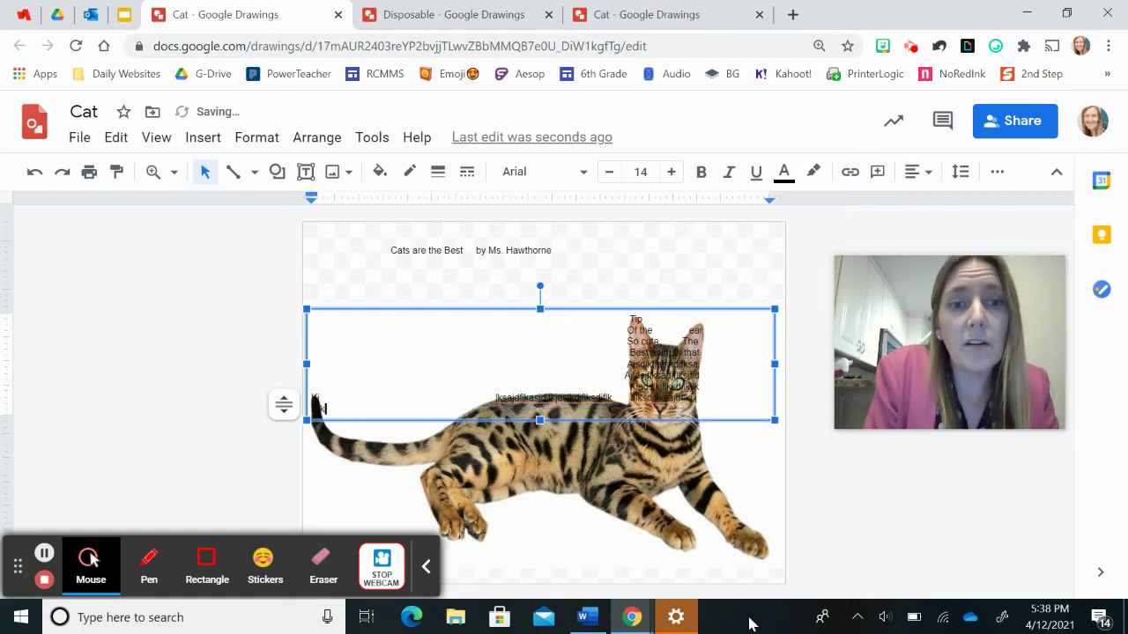
text(kgjsdlfkjsdlfkjsalfkjsalkdjfalsdkjfasdkjaslkdfjalkj)
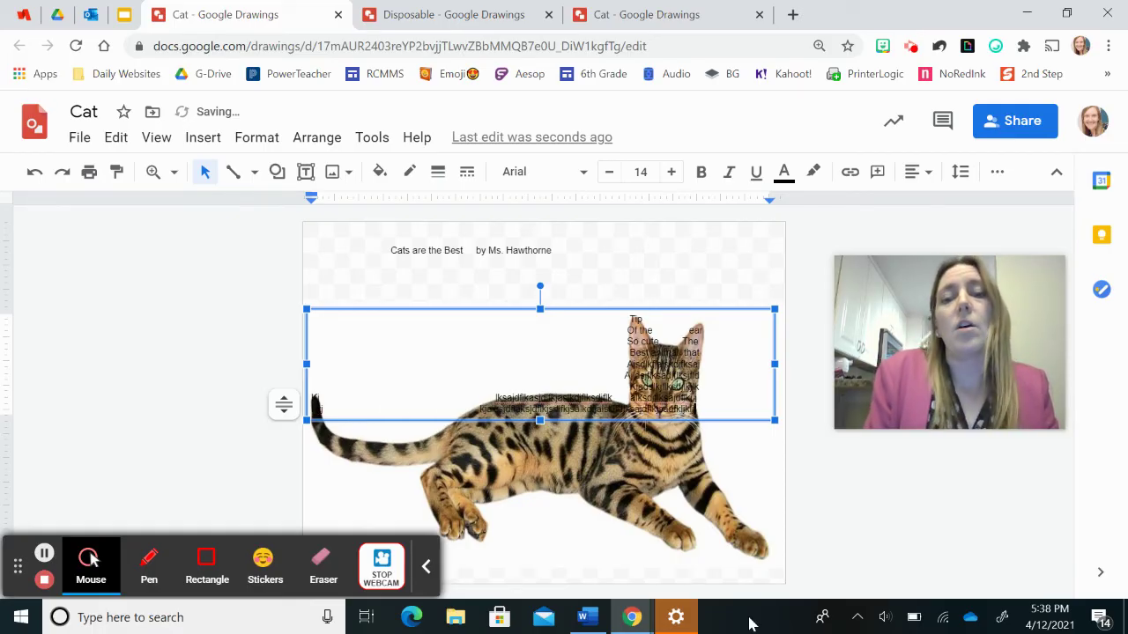
Step: Add another poem line with "Sdj" at the tail and, after a gap, placeholder letters across the cat's back
key(Return)
text(kjsdf)
key(BackSpace)
key(BackSpace)
key(BackSpace)
key(BackSpace)
key(BackSpace)
key(BackSpace)
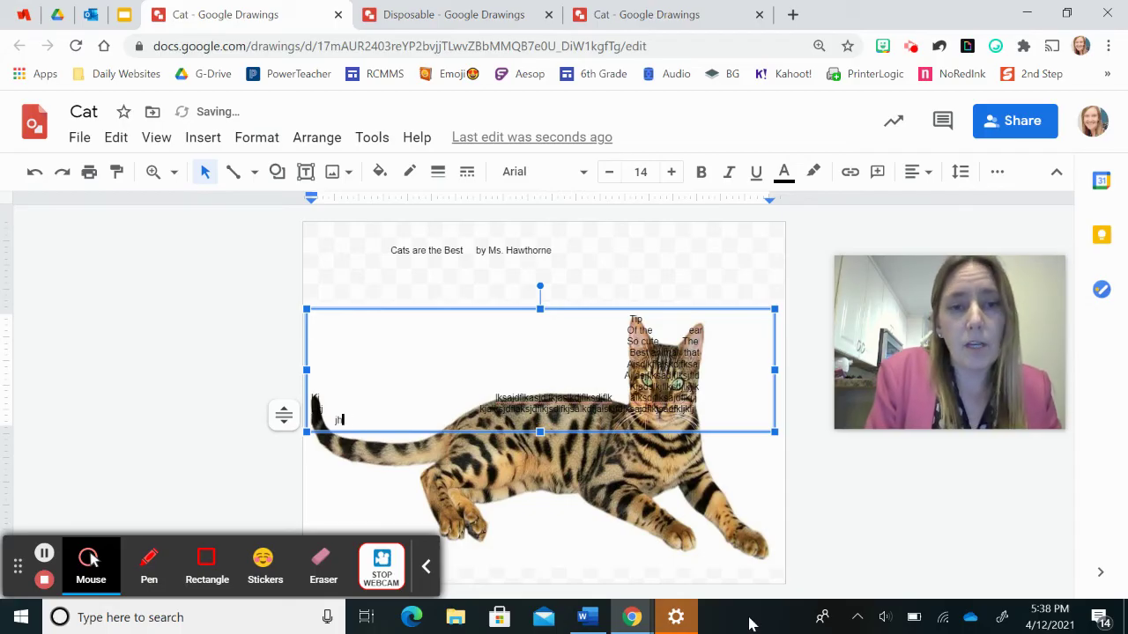
key(Return)
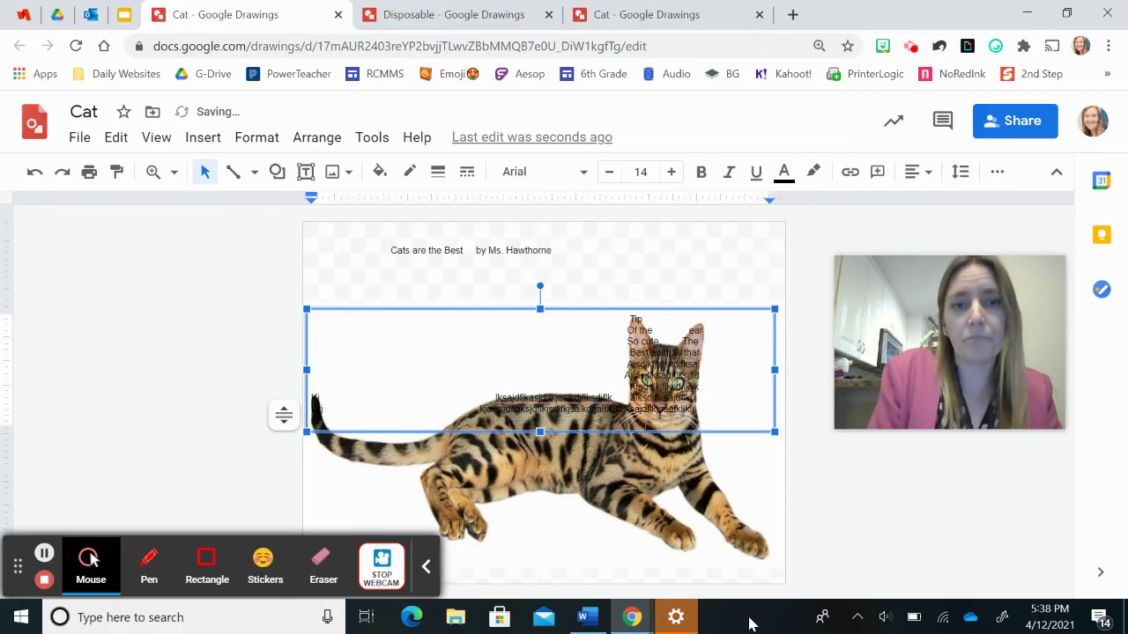
text(jsdklfjsdlksdjfksdfjlksdfj)
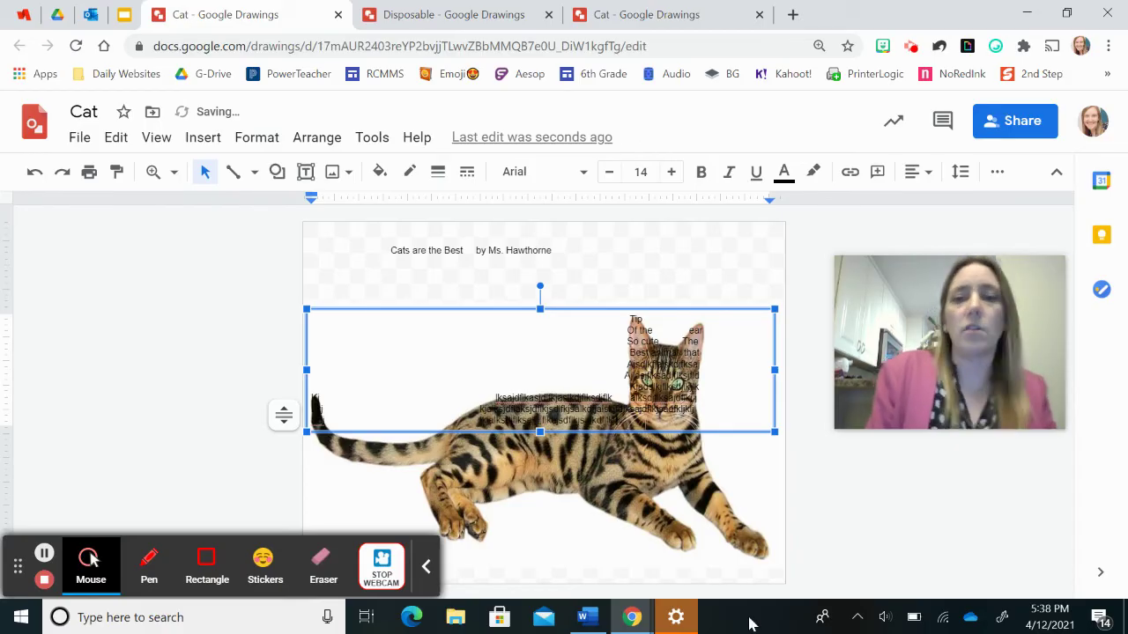
Step: Shrink the cat picture slightly by lowering its top edge behind the poem text
click(540, 433)
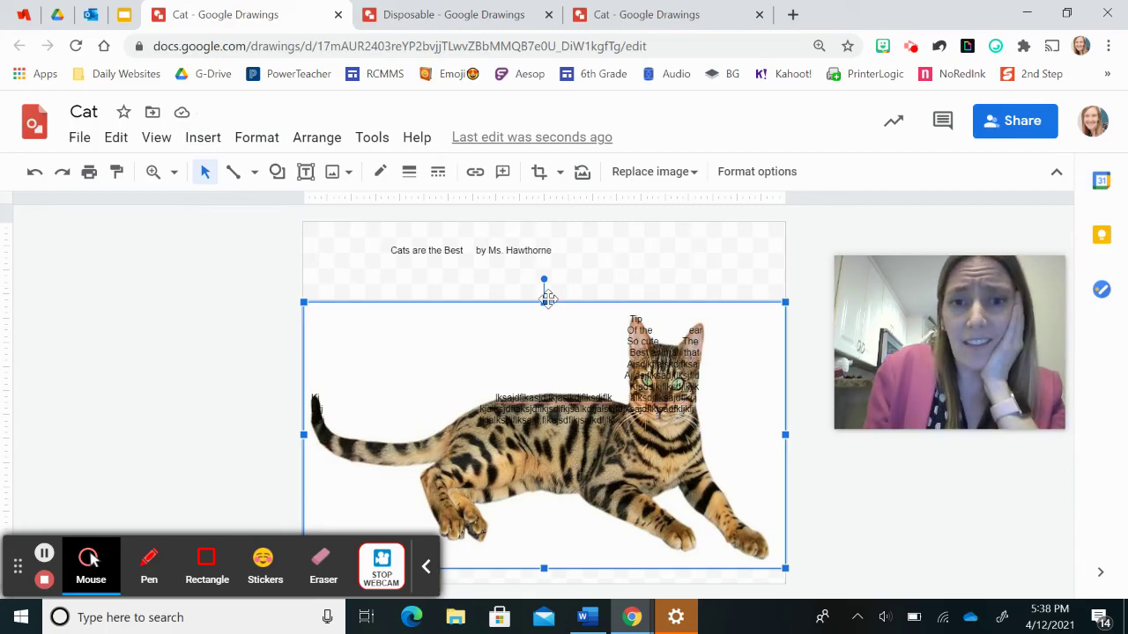
drag(543, 302, 544, 323)
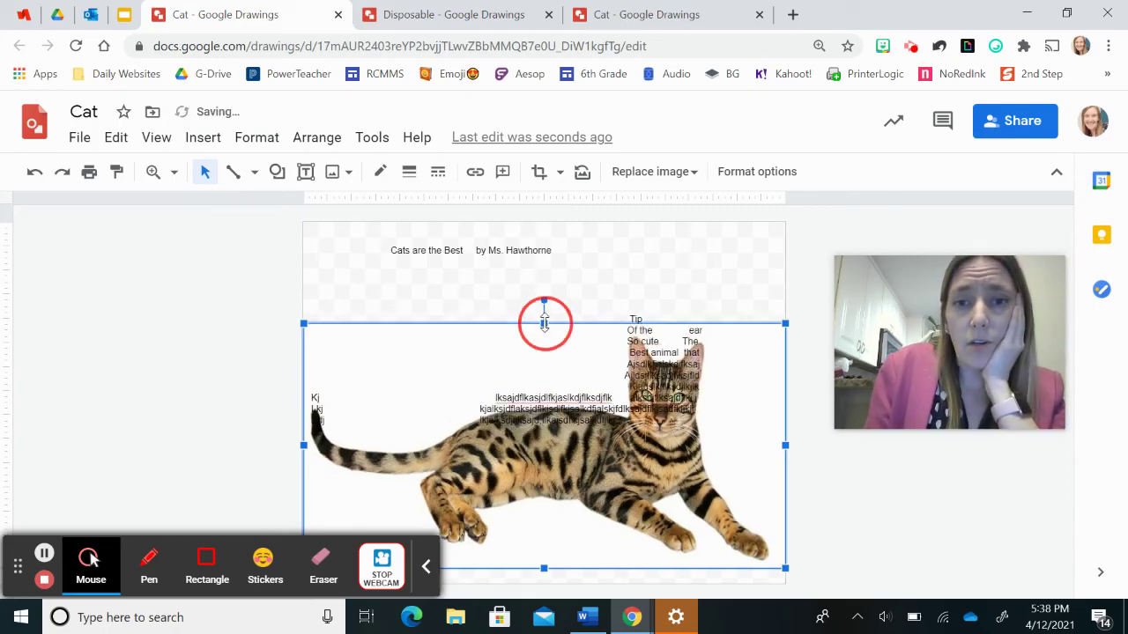
click(413, 385)
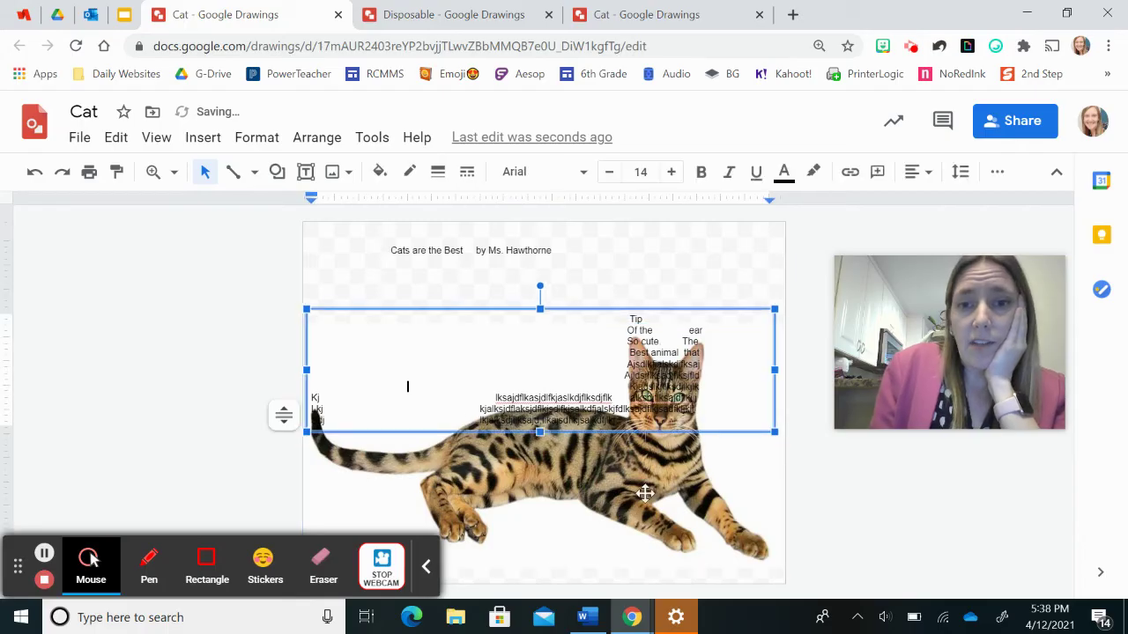
Step: Delete the cat picture from behind the poem, leaving only the text
click(741, 572)
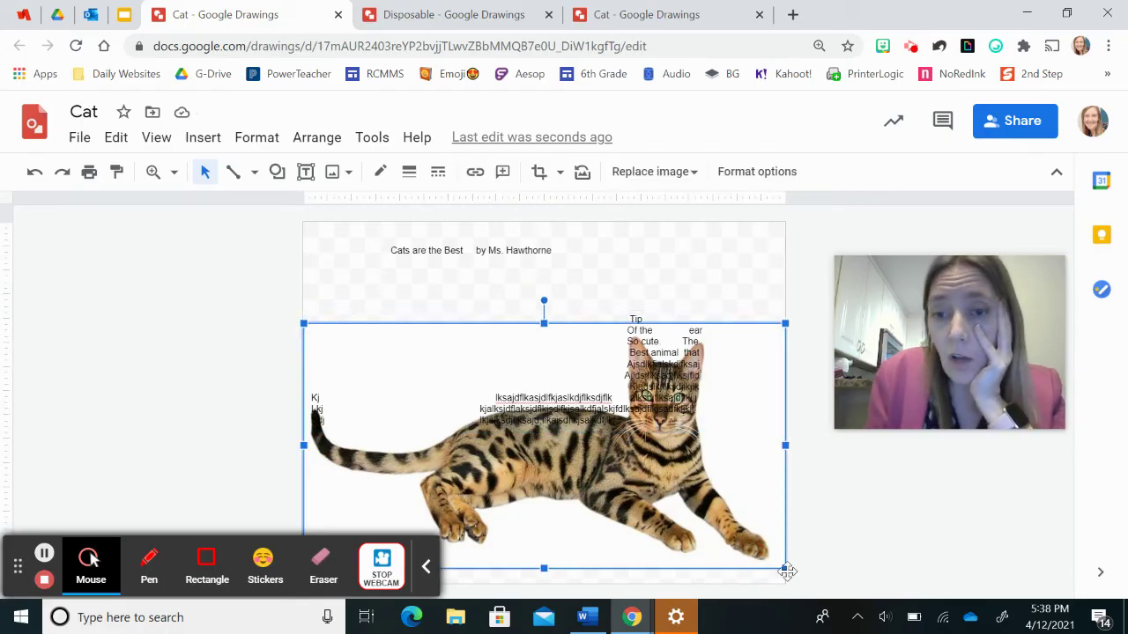
click(721, 579)
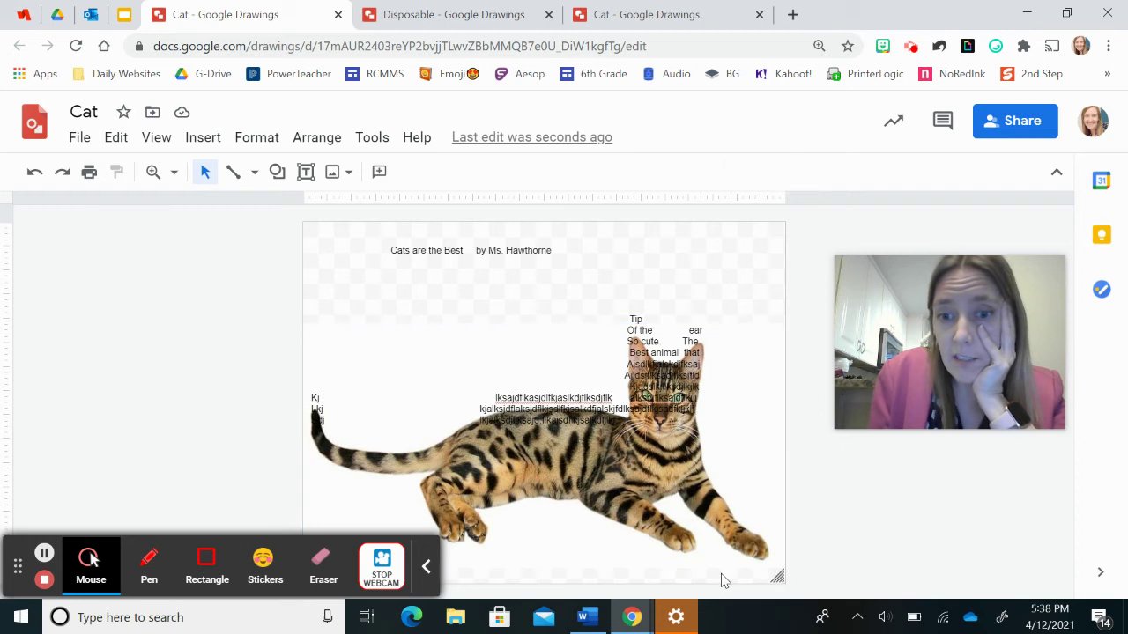
click(723, 509)
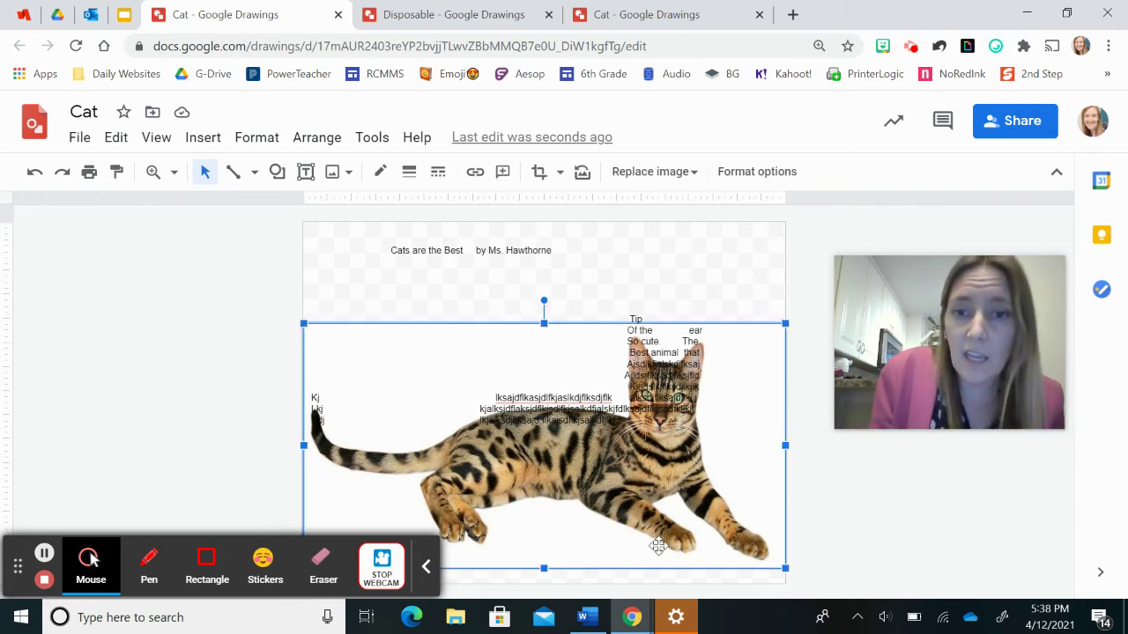
key(Delete)
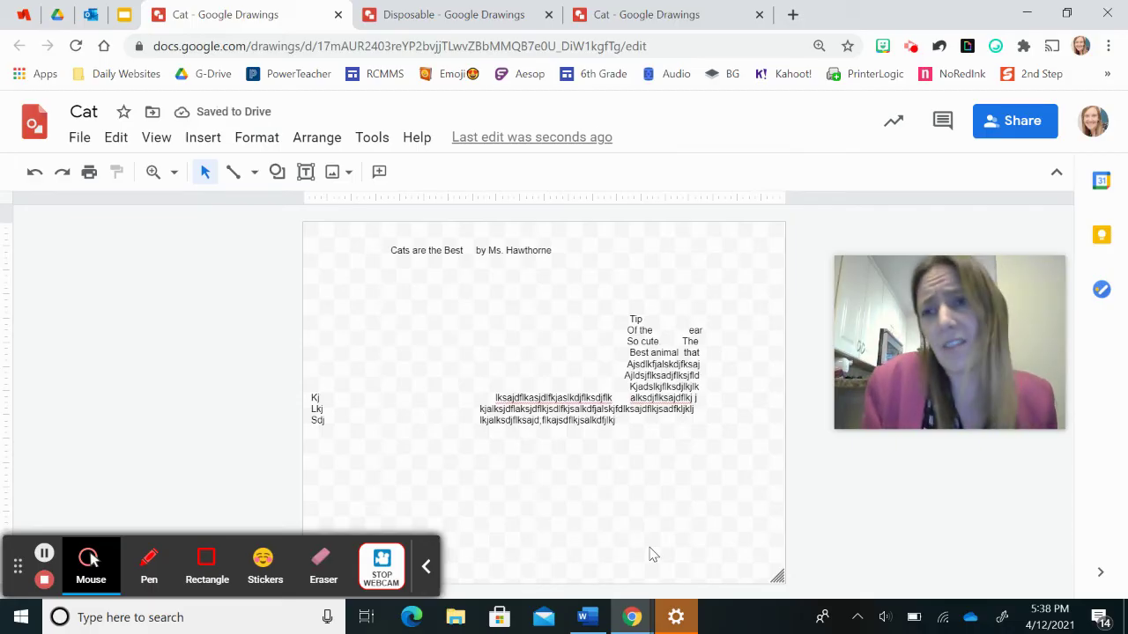
Step: Look over the finished cat and Disposable example poems, and create a new Google Drawing from the Google Drive folder
click(650, 15)
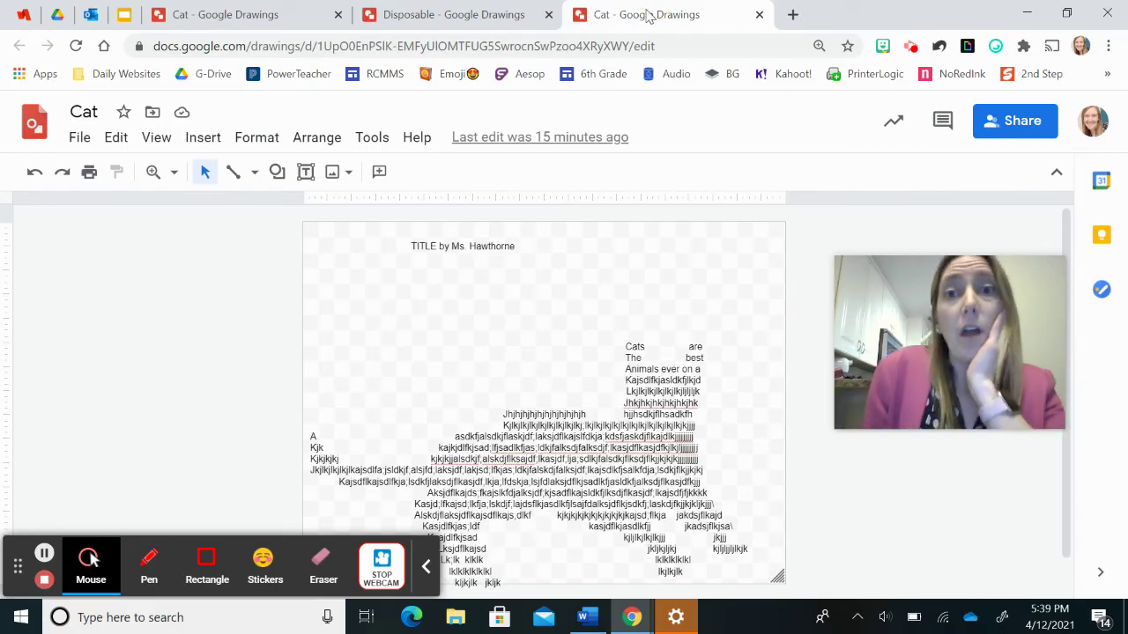
click(514, 14)
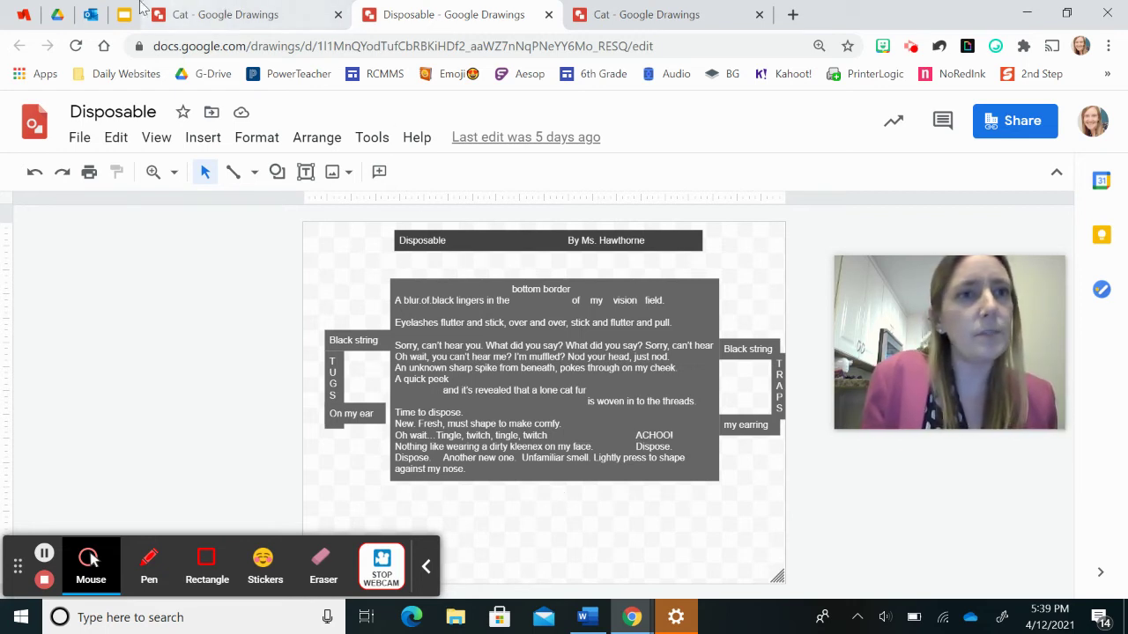
click(58, 19)
click(83, 175)
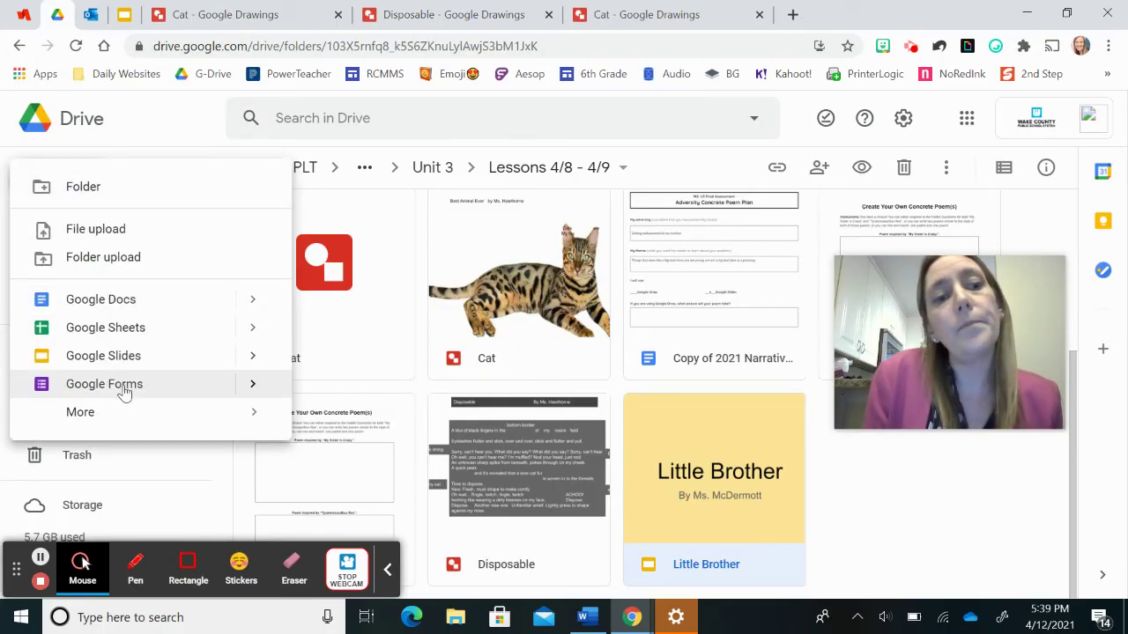
mouse_move(192, 404)
click(456, 430)
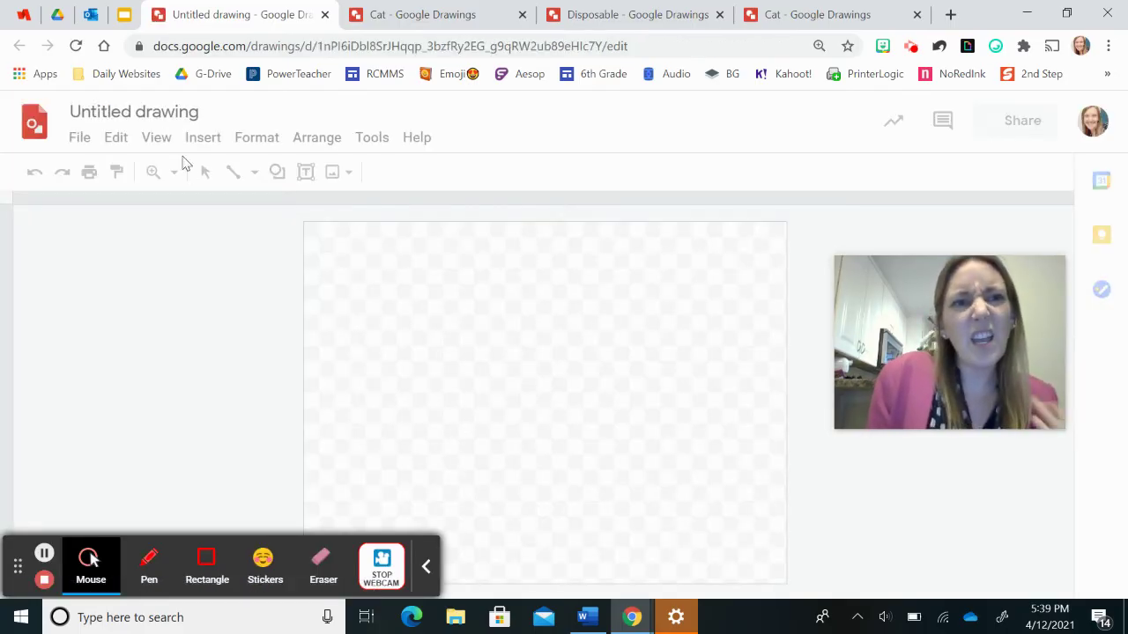
Step: Rename the untitled drawing as "House"
click(156, 112)
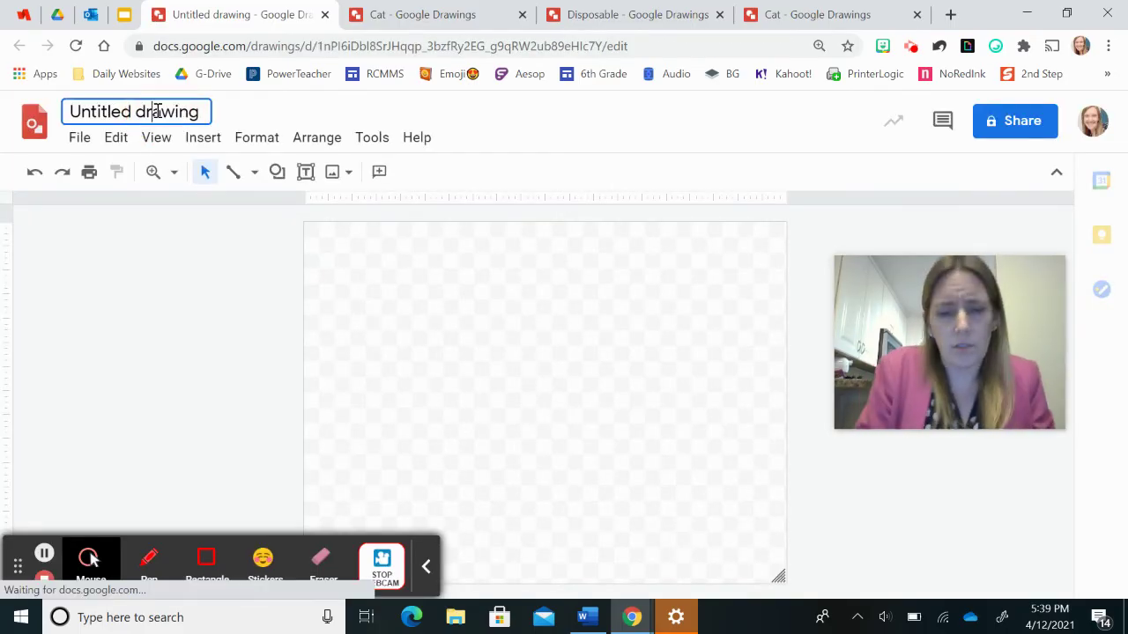
text(ous)
key(BackSpace)
key(BackSpace)
key(BackSpace)
key(BackSpace)
key(BackSpace)
key(BackSpace)
key(BackSpace)
key(BackSpace)
key(BackSpace)
key(BackSpace)
key(BackSpace)
key(BackSpace)
key(BackSpace)
key(BackSpace)
key(BackSpace)
key(BackSpace)
key(BackSpace)
key(BackSpace)
key(BackSpace)
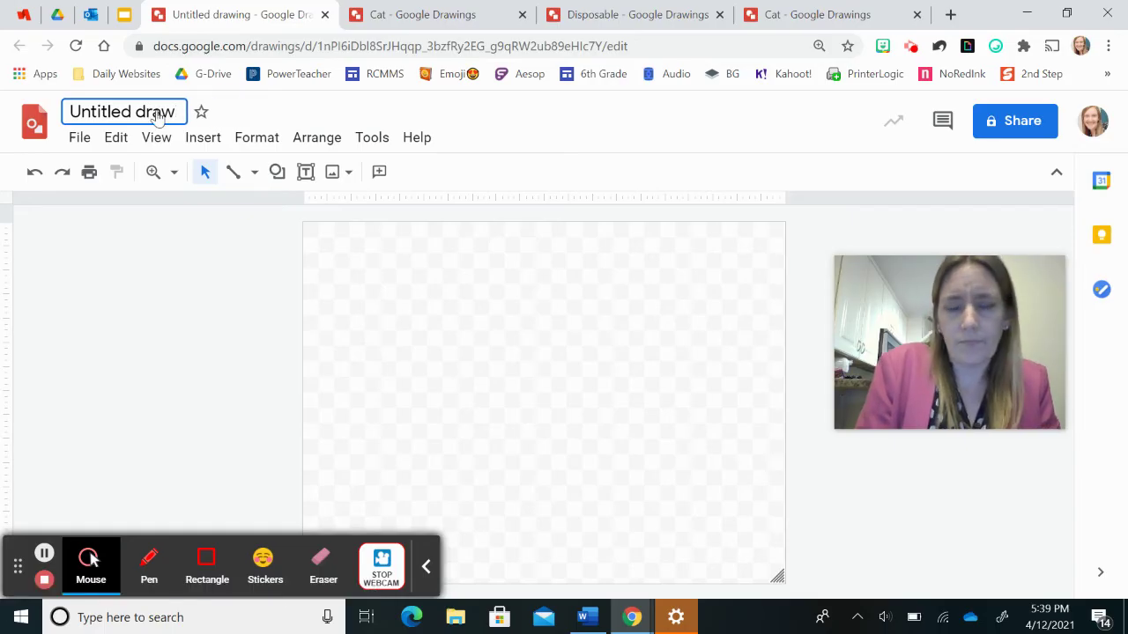
text(House)
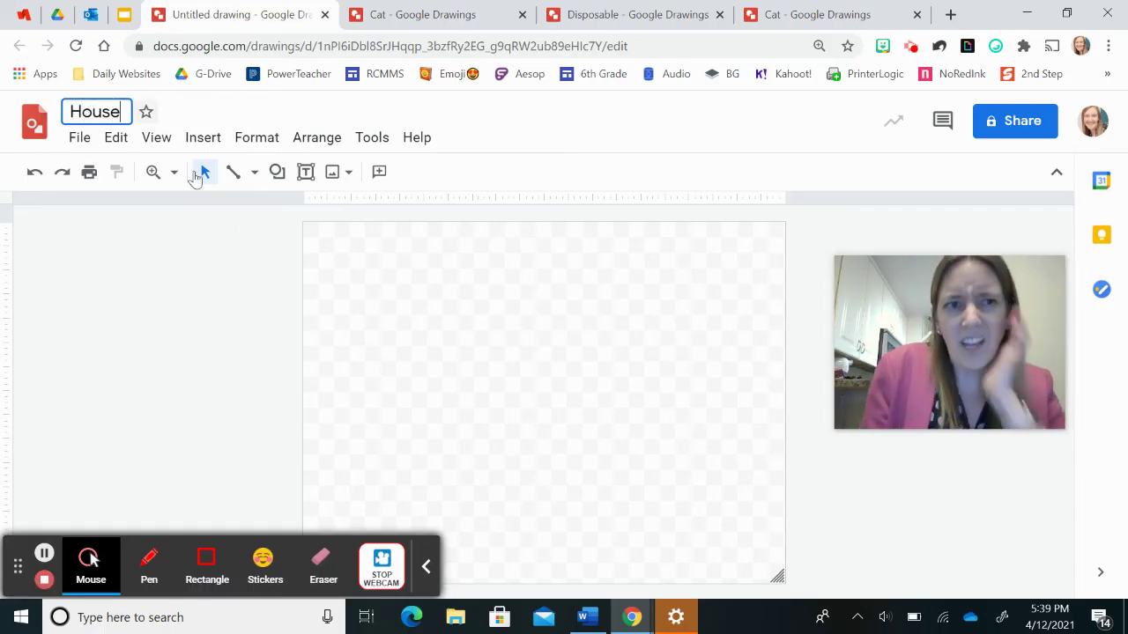
click(508, 370)
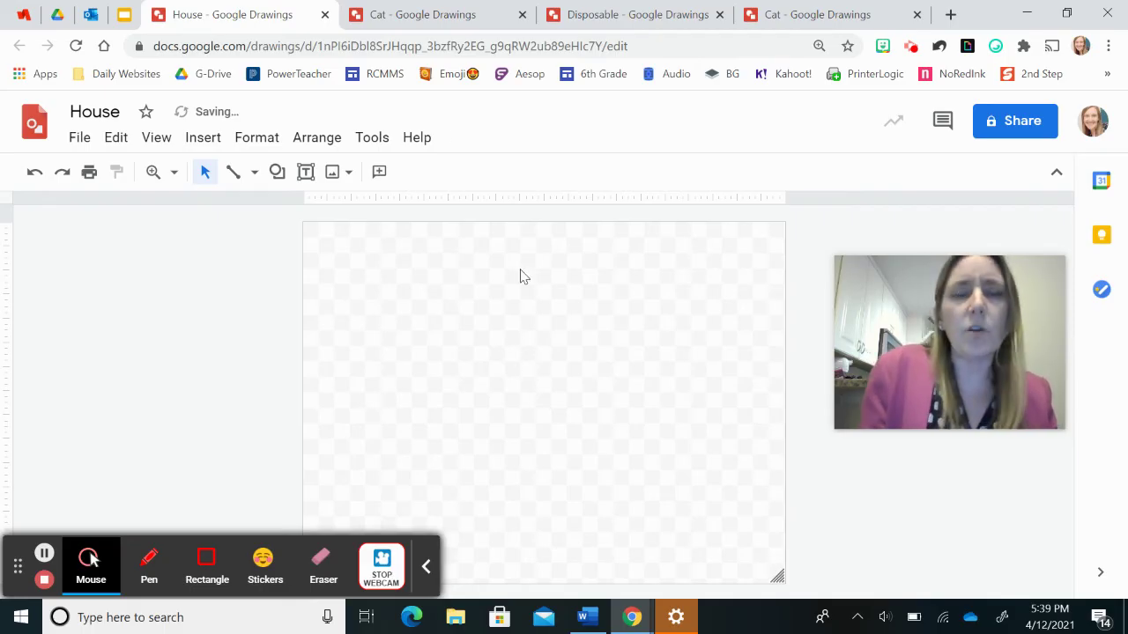
Step: Add a text box in the upper middle of the canvas with the indented first line "At the"
click(306, 171)
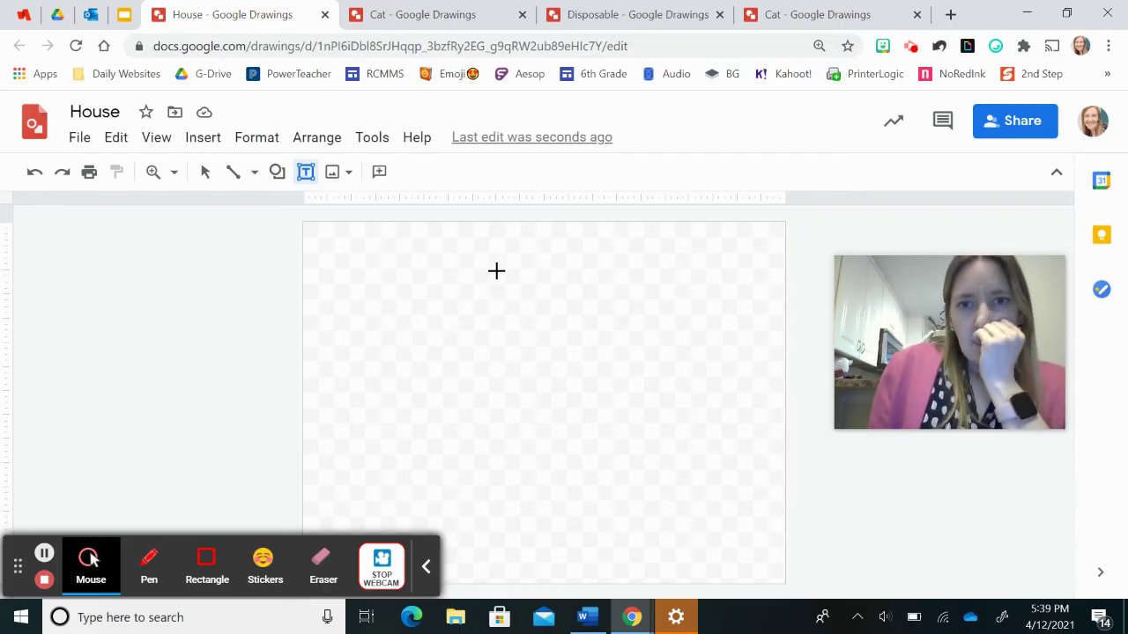
click(469, 274)
drag(470, 274, 643, 359)
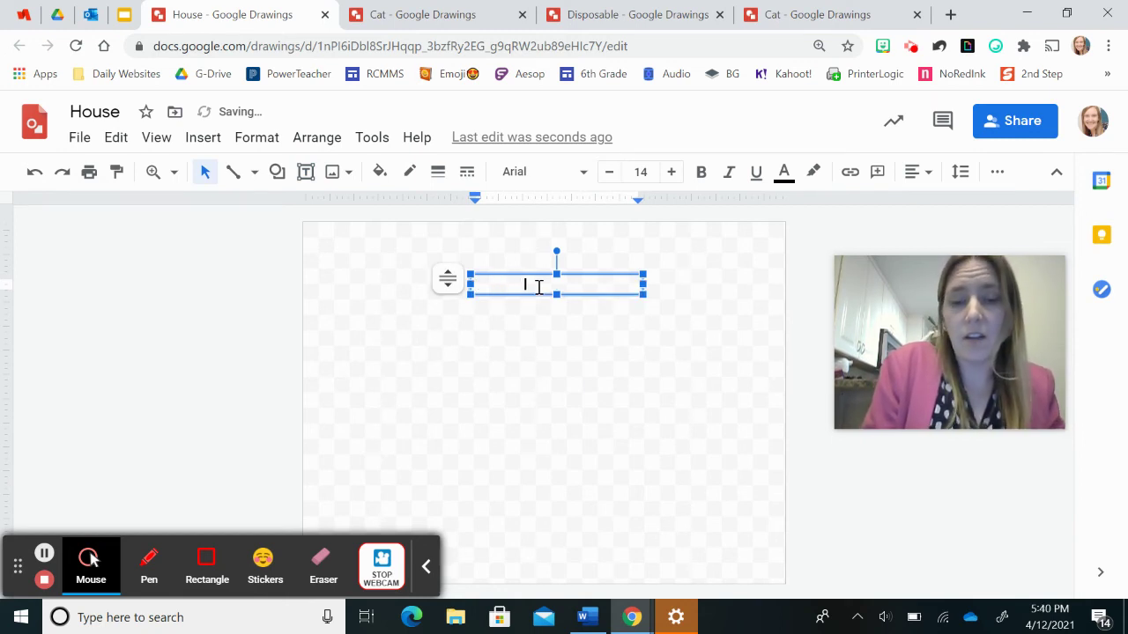
text(Anne)
key(Return)
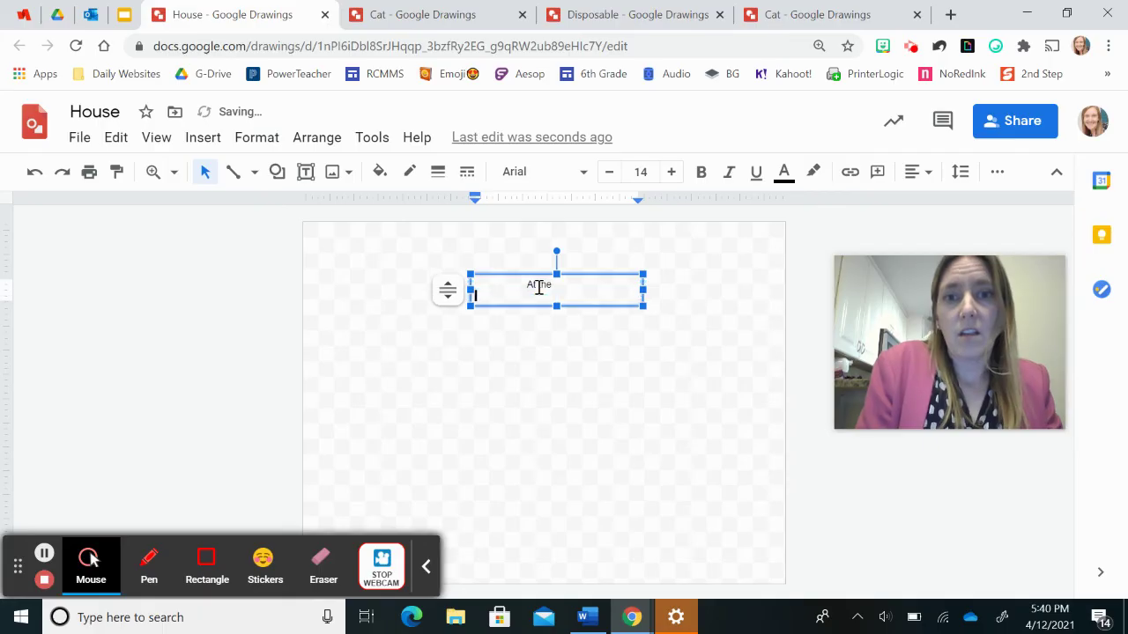
Step: Add the lines "The top" and "Of the house", each spaced to widen the roof shape below the first line
text(the Th)
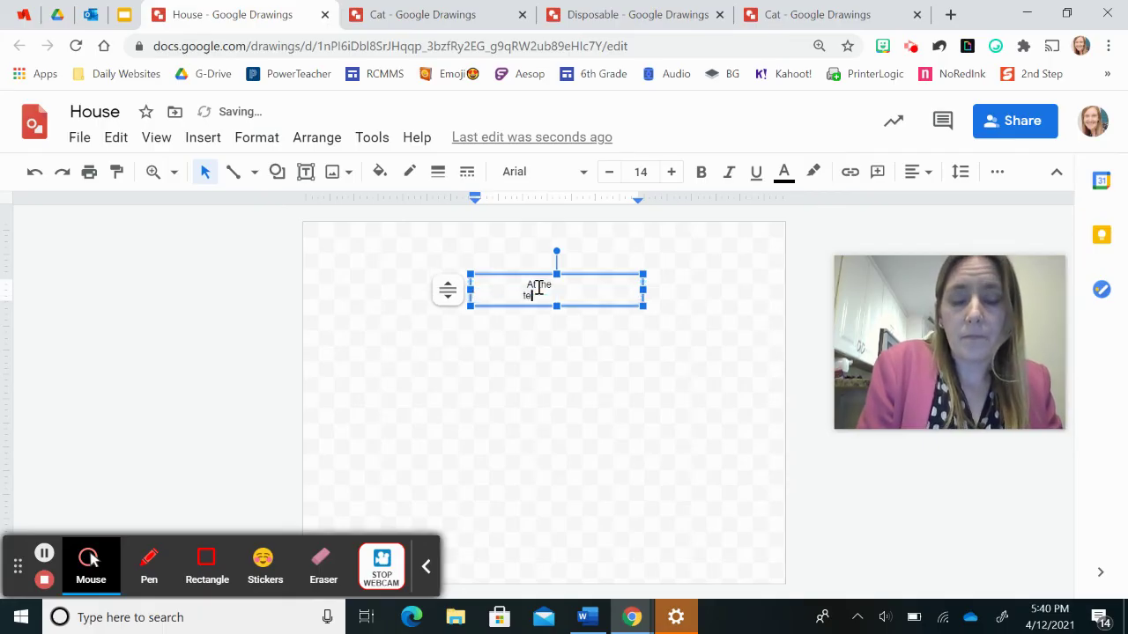
text(e top)
key(Return)
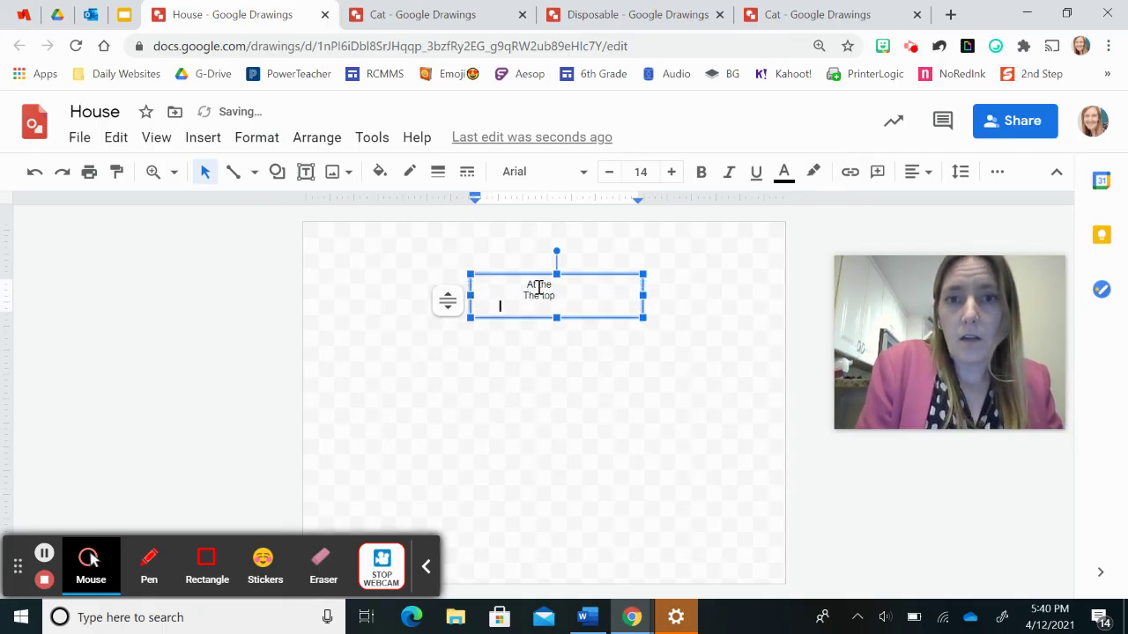
text(Of the)
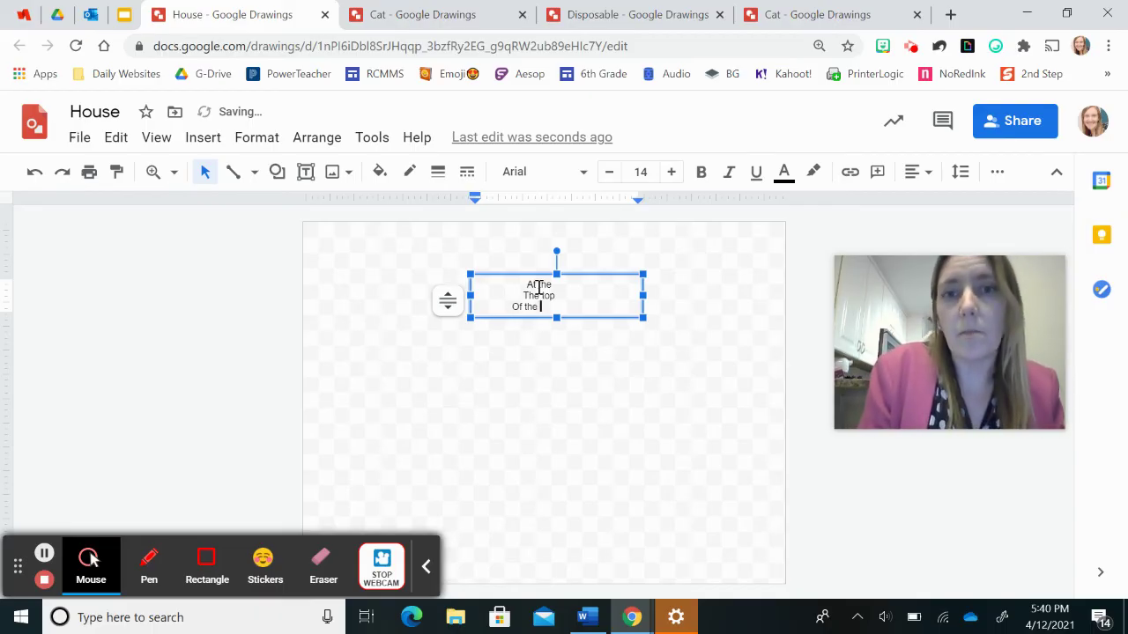
text( house)
key(Return)
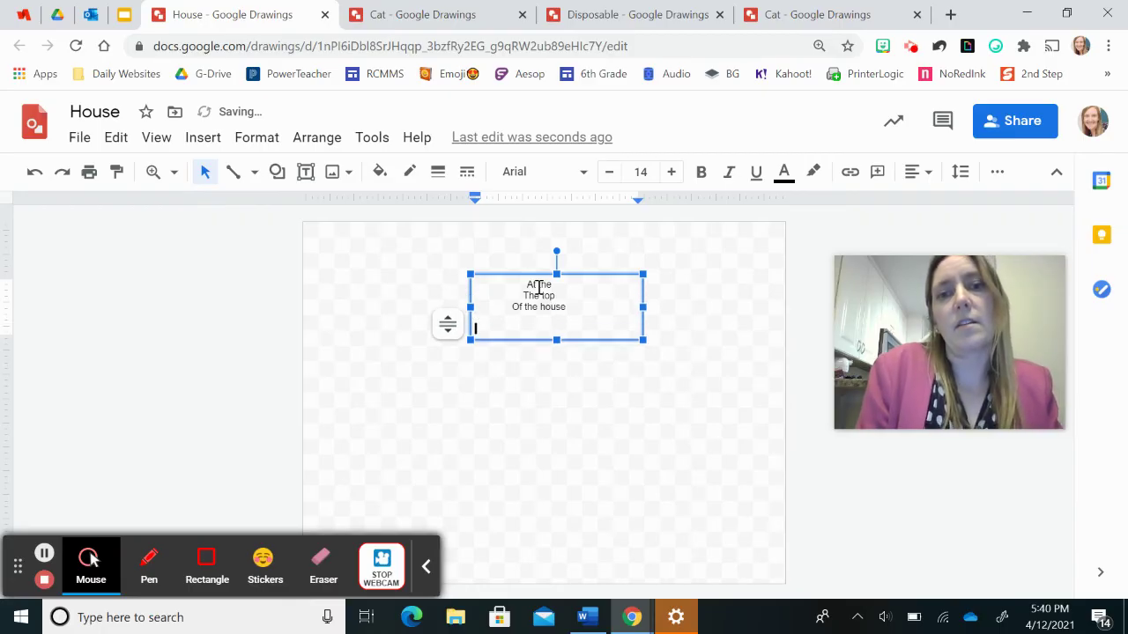
Step: Add two wide lines of placeholder letters below "Of the house" as the base of the roof
text(Kasdljflkasjdflkajsdlfkjaslkdjflkasjdfk)
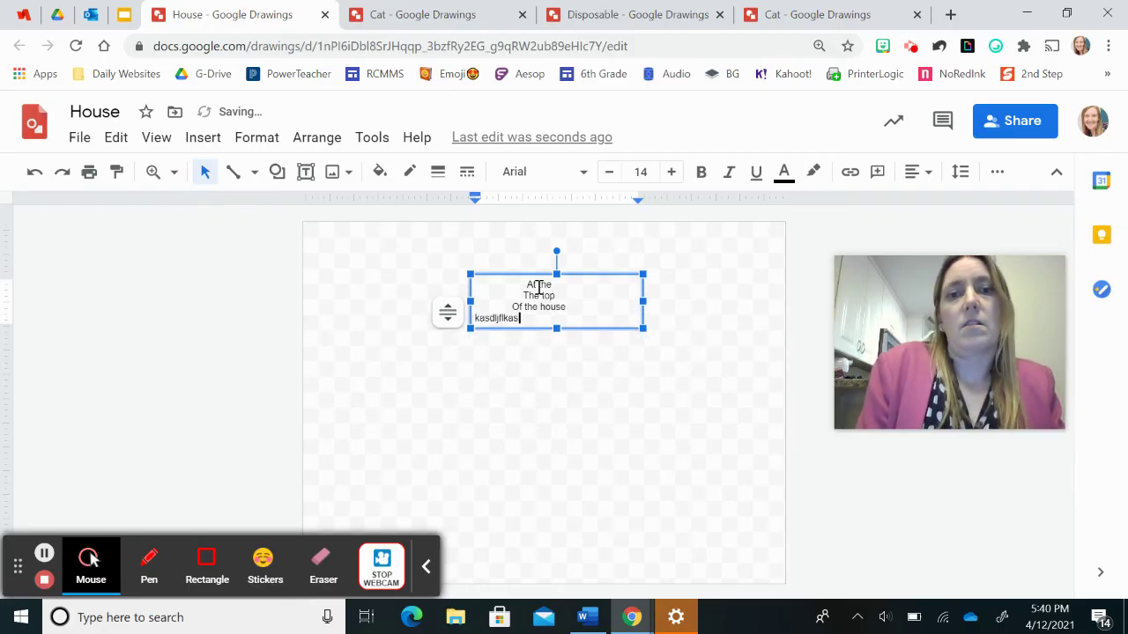
text(ajsdlfkjsaldkfjalksdjflaskdjflkjdslkfjl)
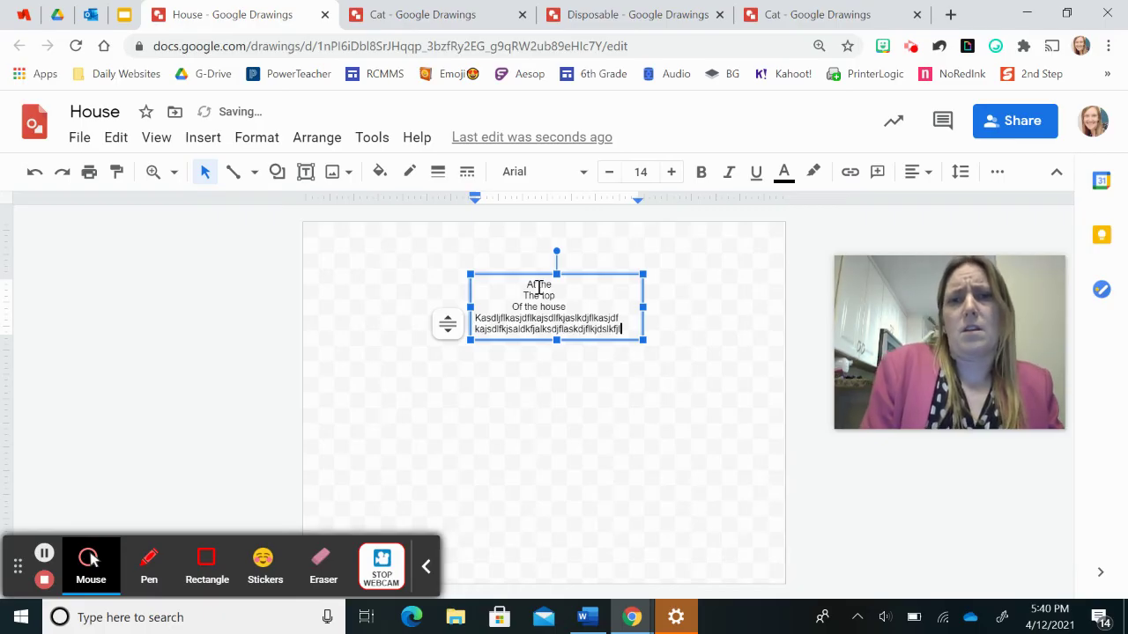
key(Return)
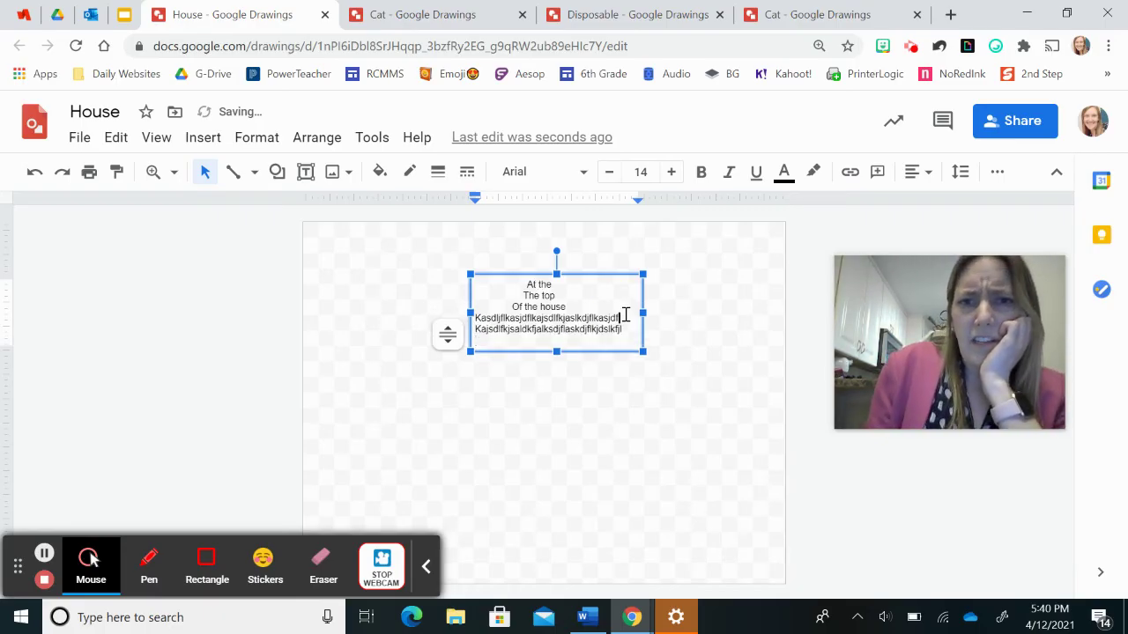
Step: Trim the end of the first placeholder line back to "Kasdljflkasjdflkajsdlfkjaslkd", making it shorter than the line below
key(BackSpace)
key(BackSpace)
key(BackSpace)
key(BackSpace)
key(BackSpace)
key(BackSpace)
key(BackSpace)
key(BackSpace)
key(BackSpace)
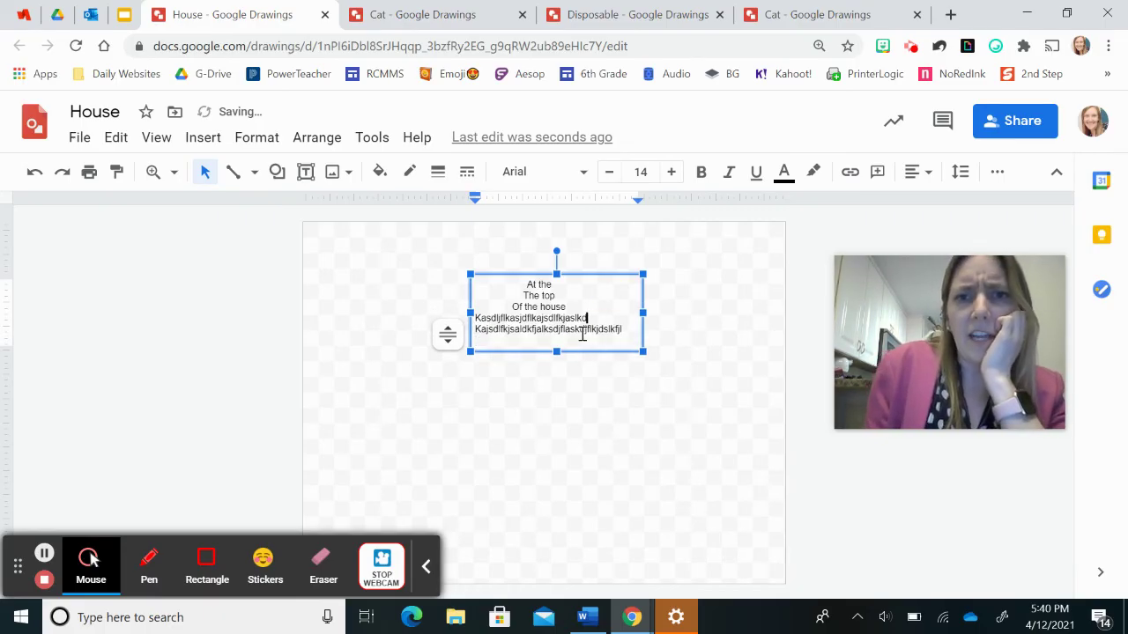
Step: Add a narrow text box below the roof lines containing "This is upside down." followed by several lines of placeholder letters
click(306, 172)
drag(438, 353, 523, 598)
click(463, 371)
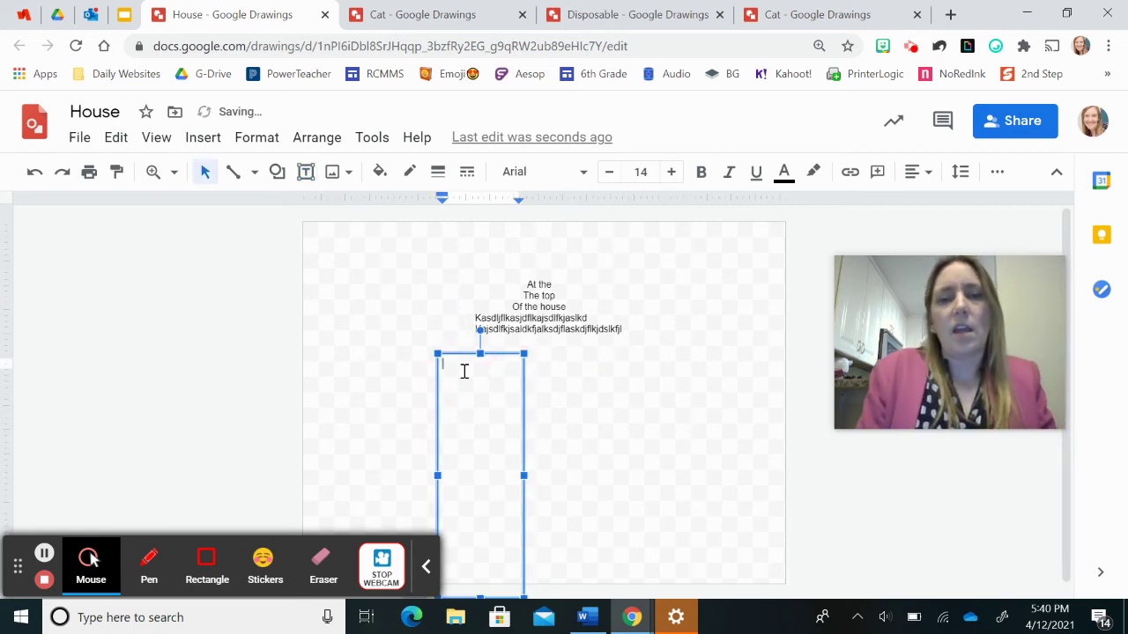
text(This is upsid)
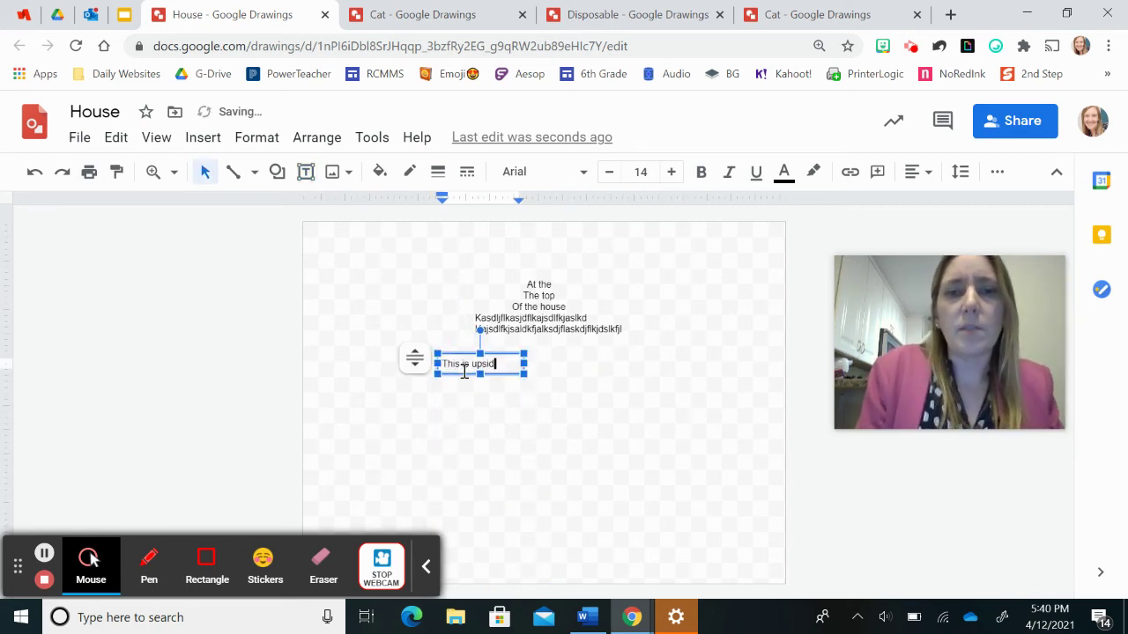
text(e down. lkasjdflk)
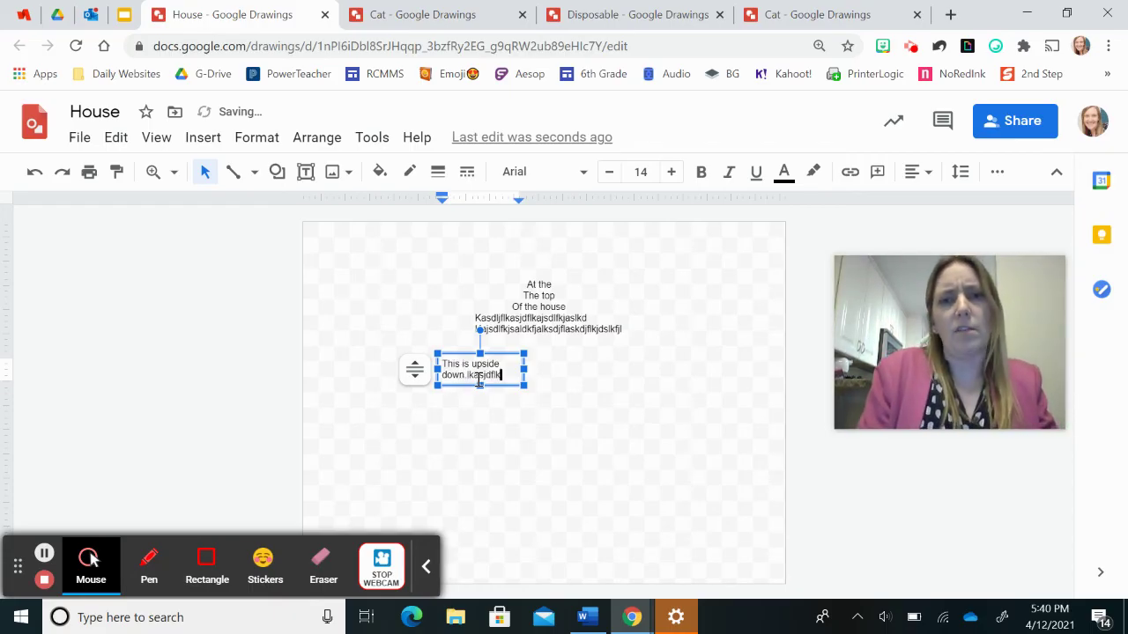
text(jdsflkjsadlkfjasdfjalskdjflksajfdlkasjdflkjsalkdfjalskdjflkasjdflkajsdlkfjsakdjflkasjdflkajsdlkfjasldkfjlaksdjflkasjdfkl)
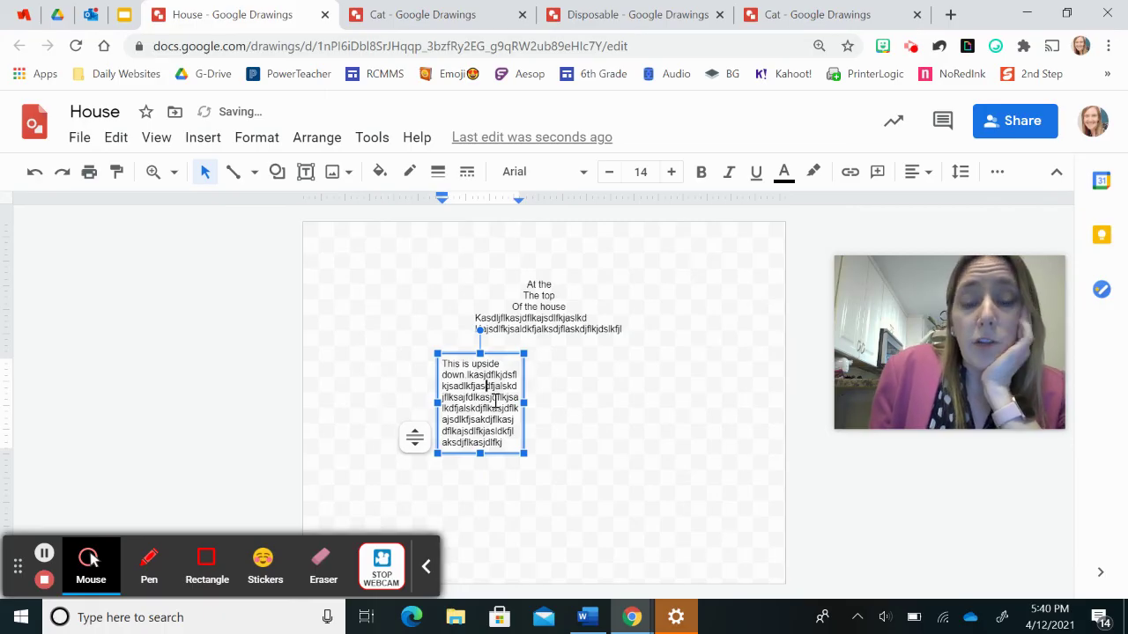
Step: Flip the "This is upside down." text box vertically and move it directly under the right end of the roof lines
right_click(487, 398)
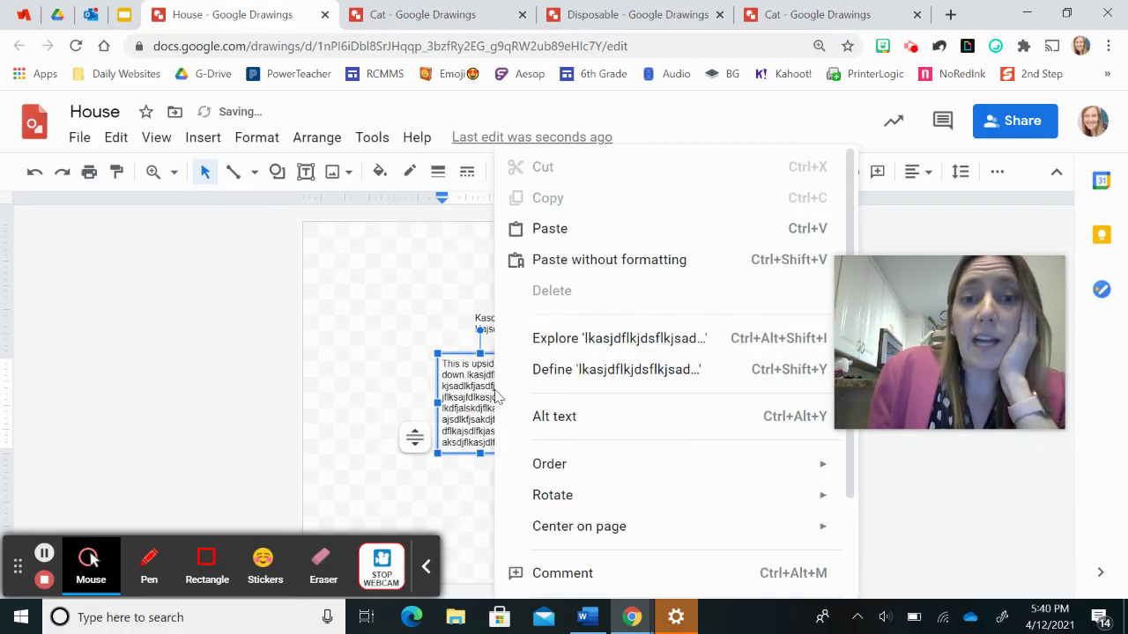
mouse_move(587, 502)
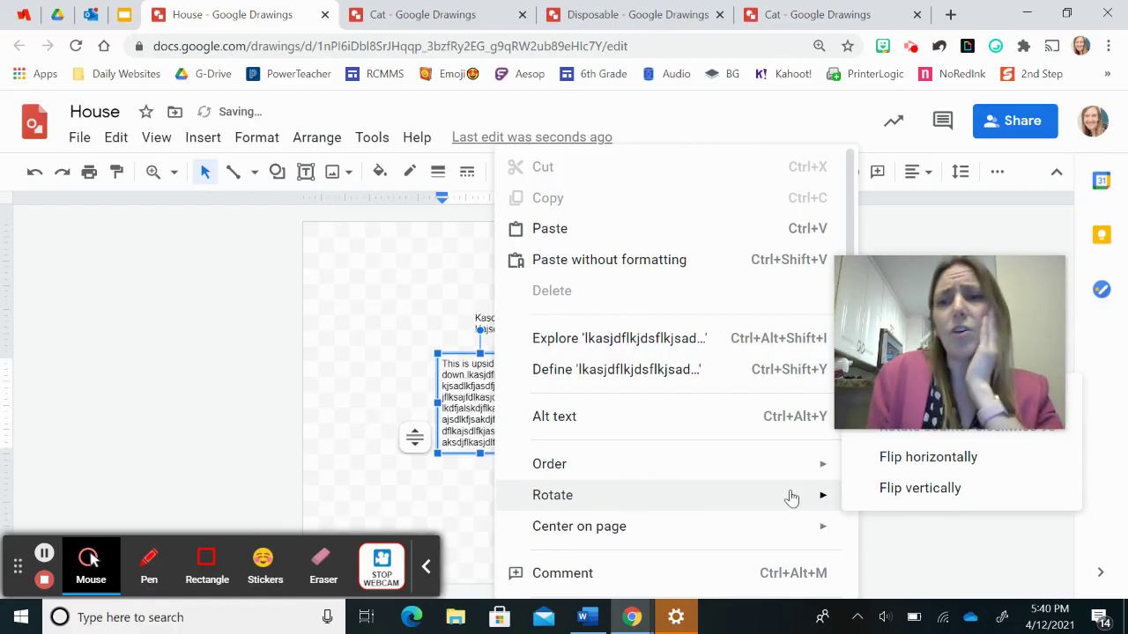
click(923, 489)
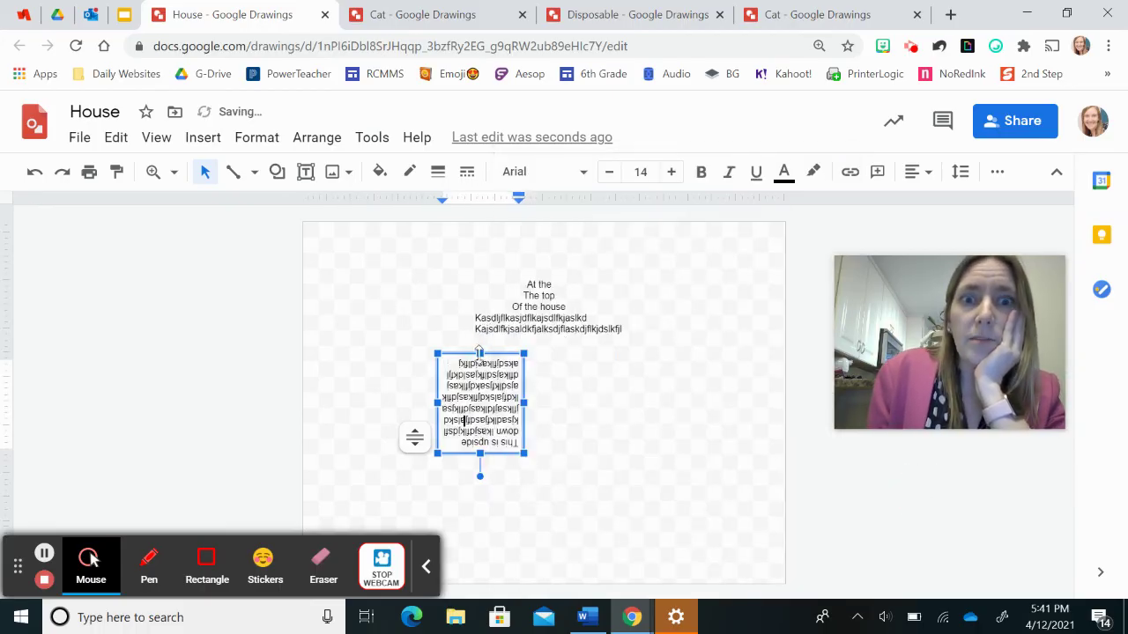
click(479, 346)
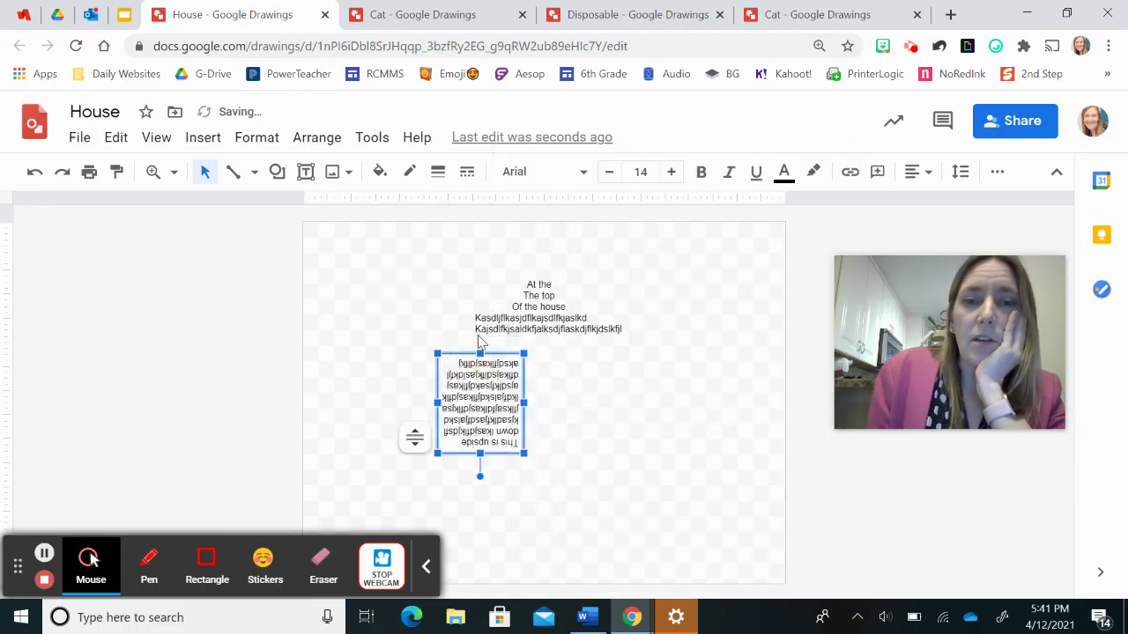
click(449, 356)
drag(449, 356, 582, 338)
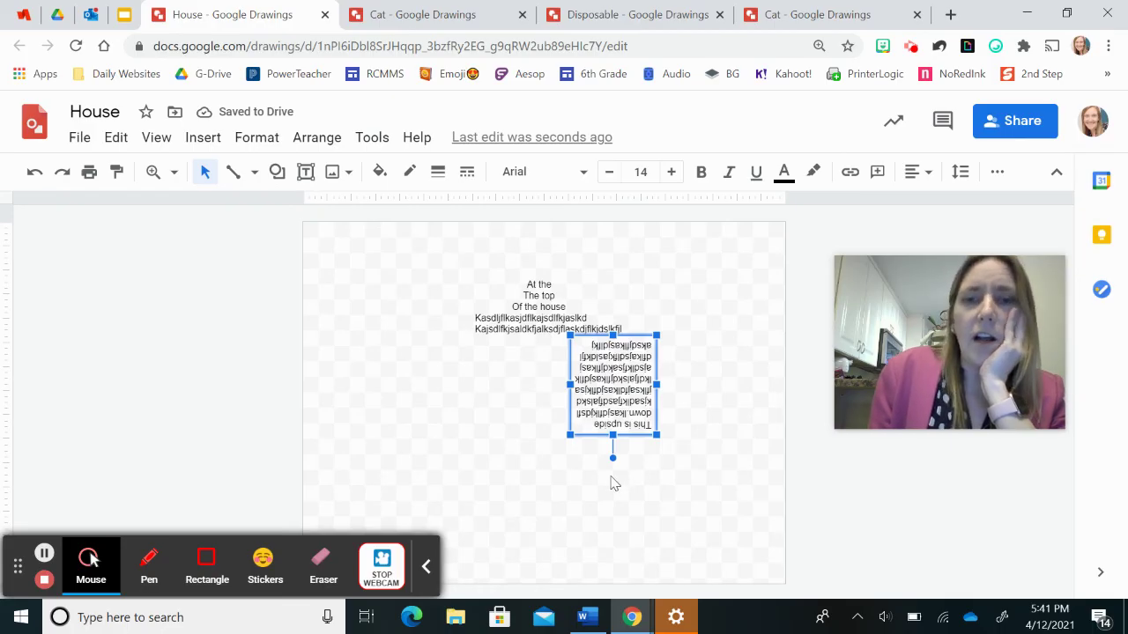
Step: Add a wider text box below the flipped one containing several lines of placeholder letters separated by line breaks, starting "Akdjflksajdflkajsdlfkjalskdjf"
click(305, 171)
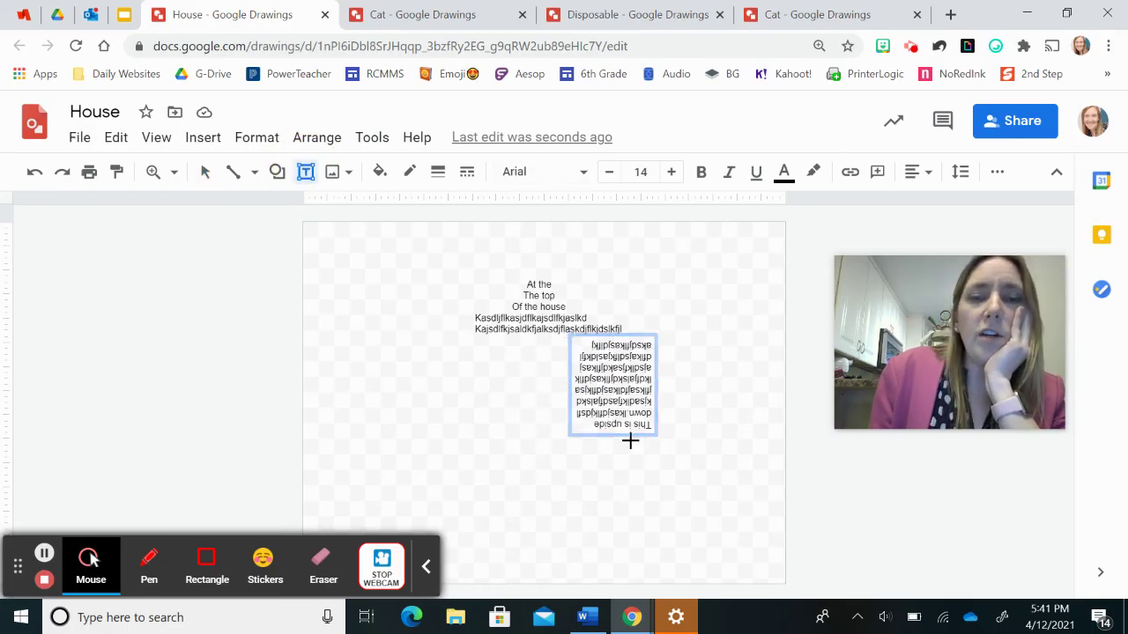
drag(641, 446, 503, 584)
text(akdjflksajdflkajsdlfkjalskdjf)
key(Return)
key(Return)
text(askdfjlaksdjflkasjdlkfjasldkfj)
key(Return)
text(a)
key(Return)
text(askdfjlaksdjflkasjdfkjsadlkfja)
key(Return)
key(Return)
text(asldkjfalskdjflaksjdf)
key(Return)
key(Return)
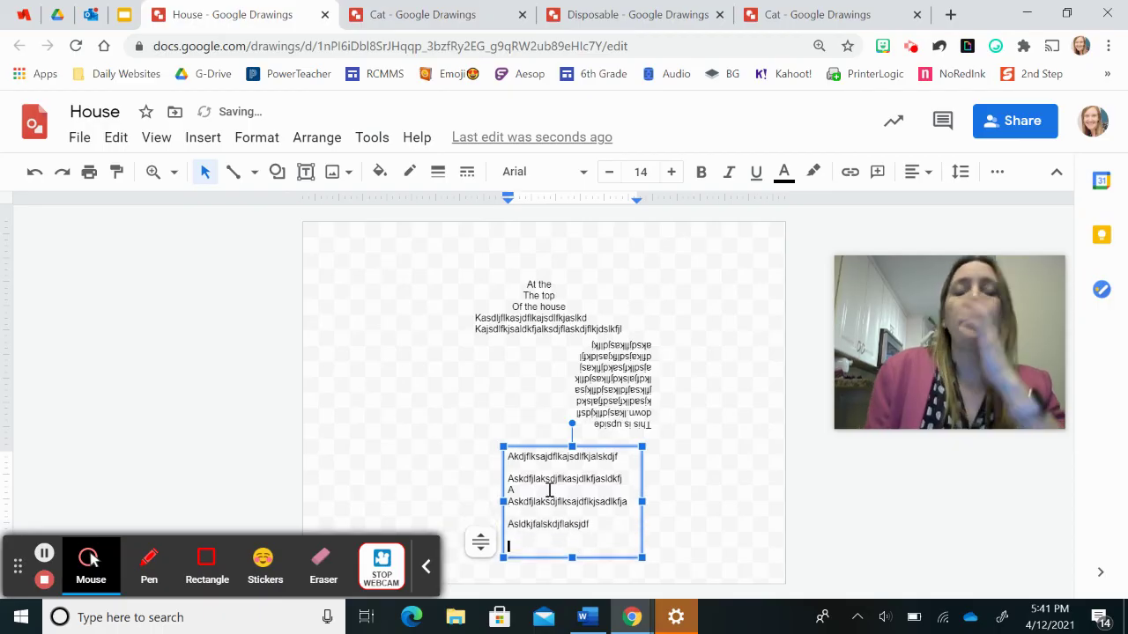
Step: Fill the roof text box with light orange and the upside-down text box with solid orange
click(533, 316)
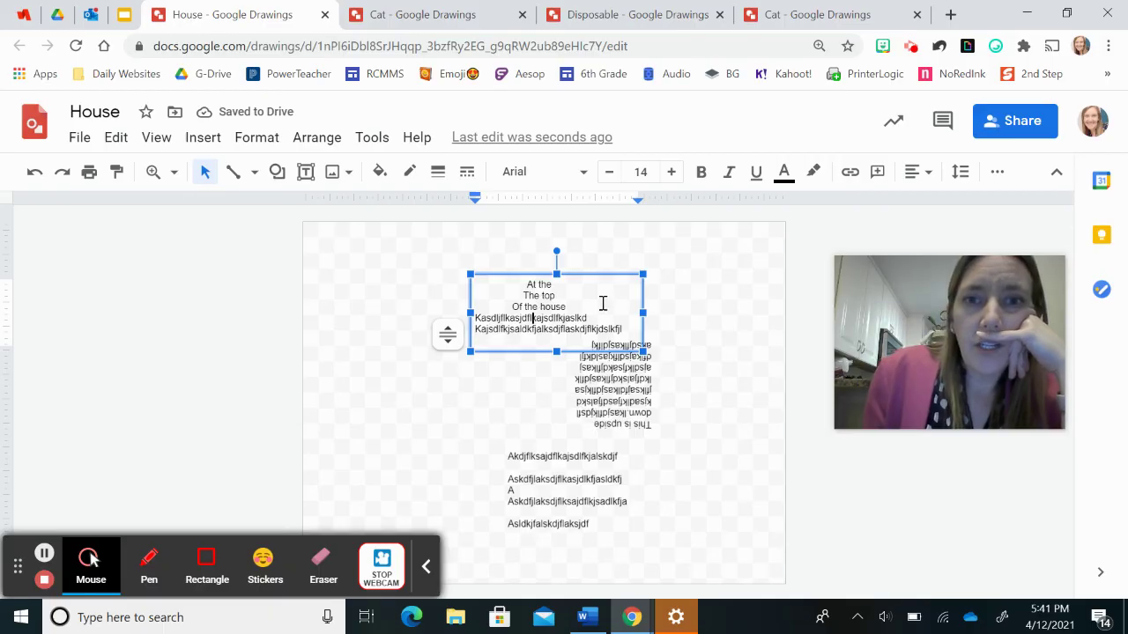
click(379, 176)
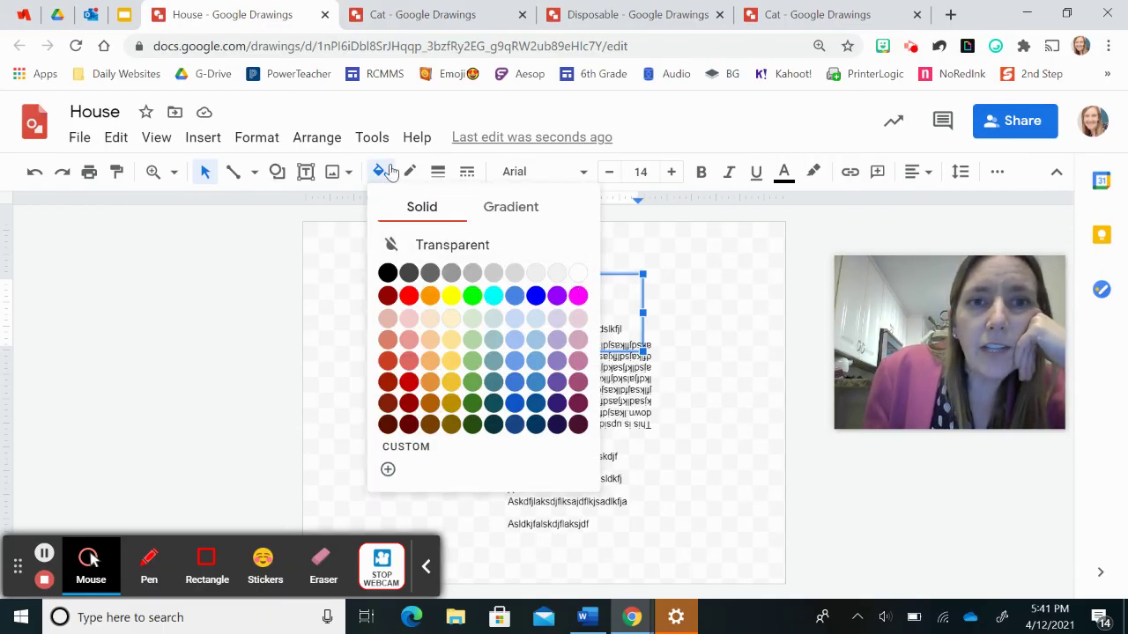
click(429, 361)
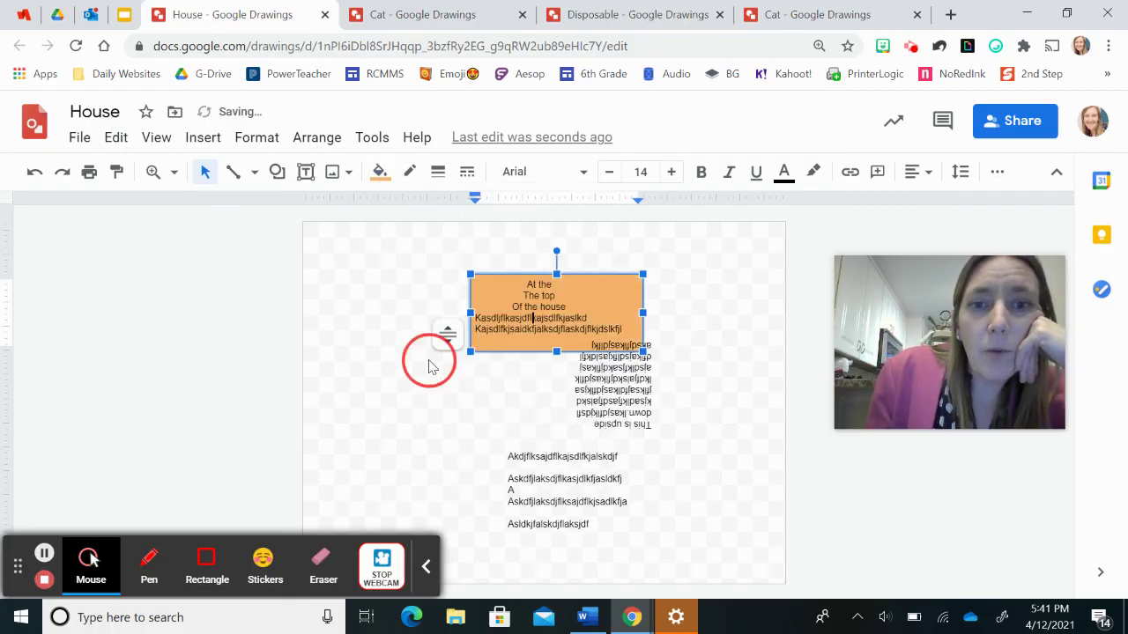
click(634, 403)
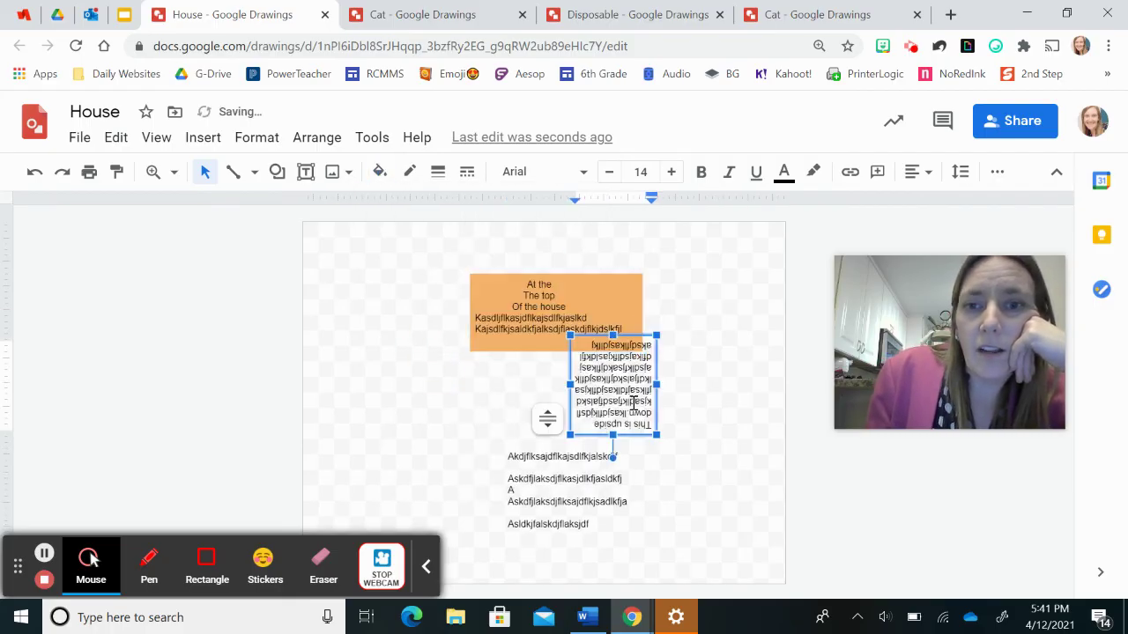
click(379, 171)
click(429, 295)
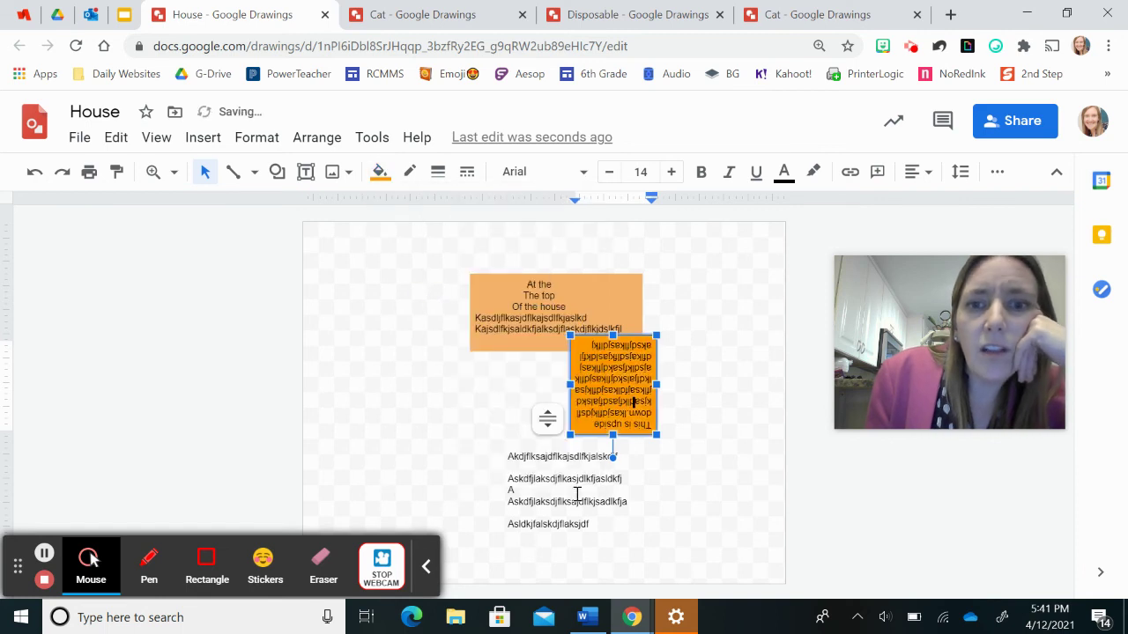
Step: Fill the lowest placeholder text box with bright green and select the roof text box
click(573, 503)
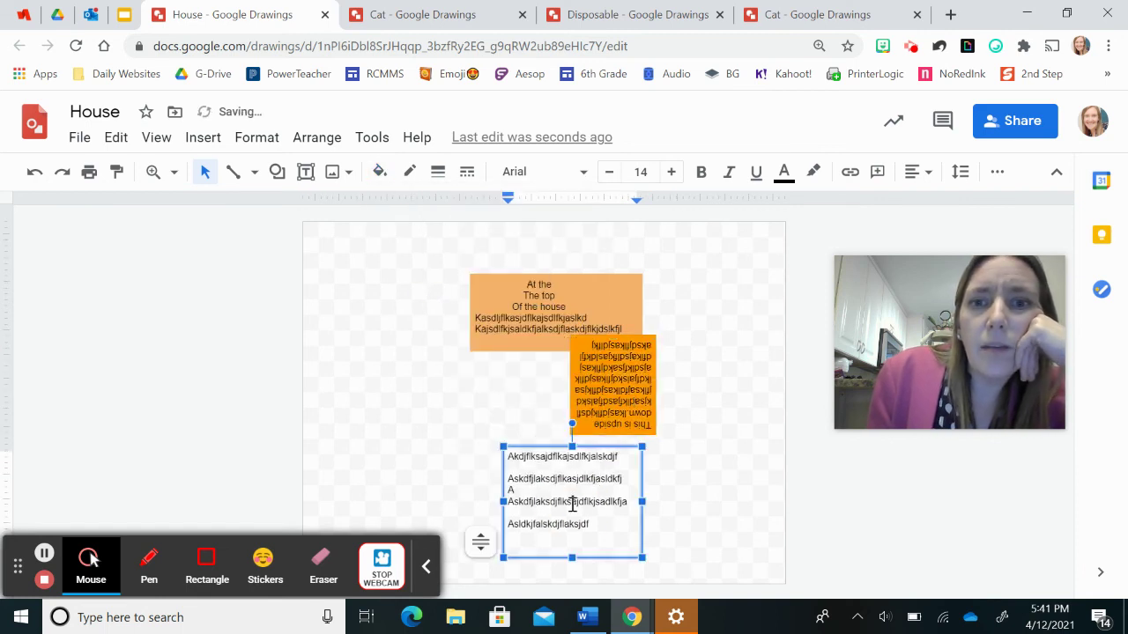
click(379, 171)
click(473, 295)
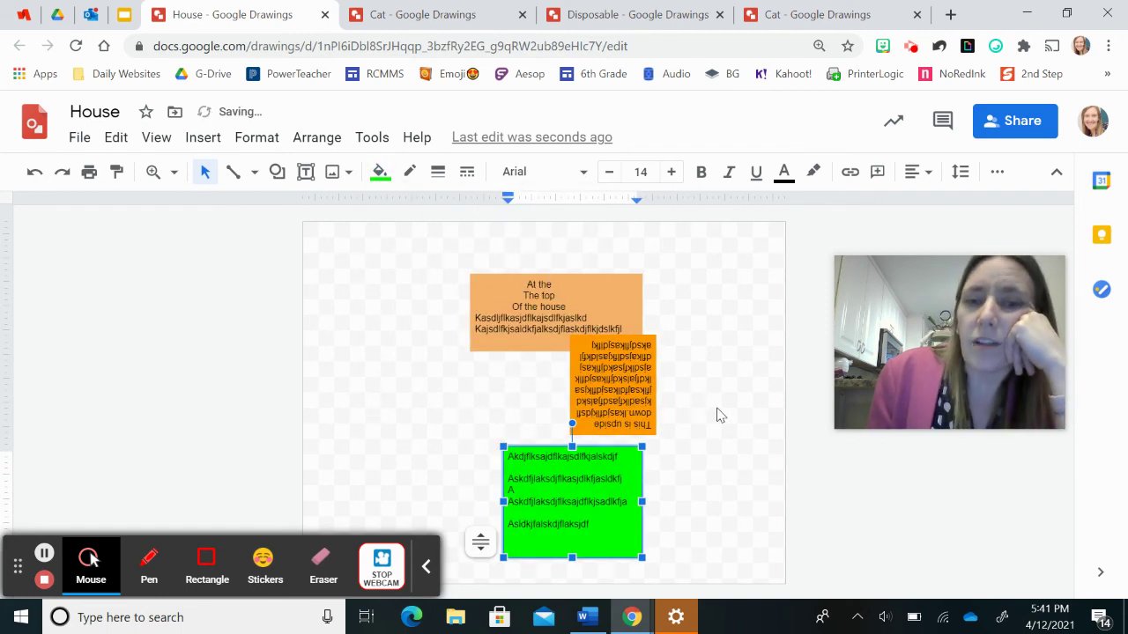
click(718, 415)
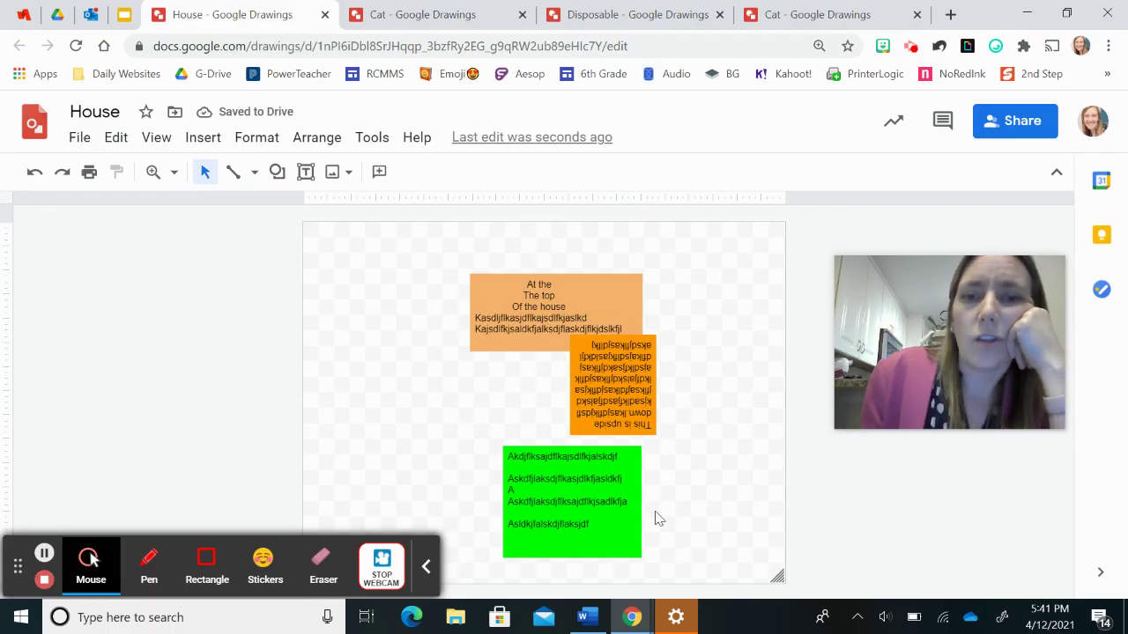
click(582, 329)
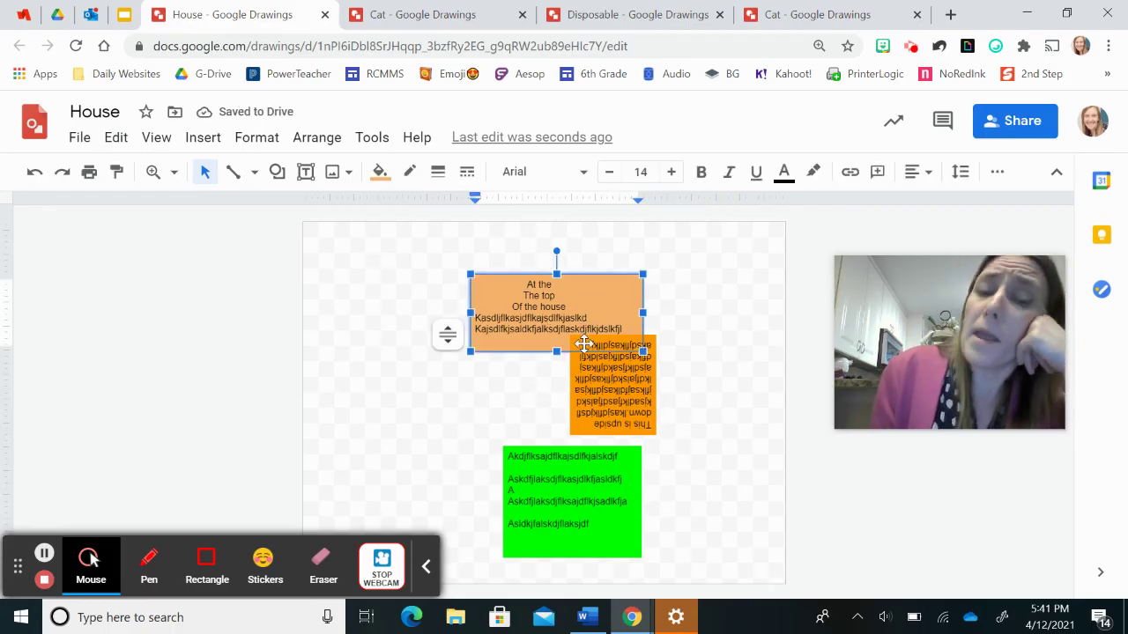